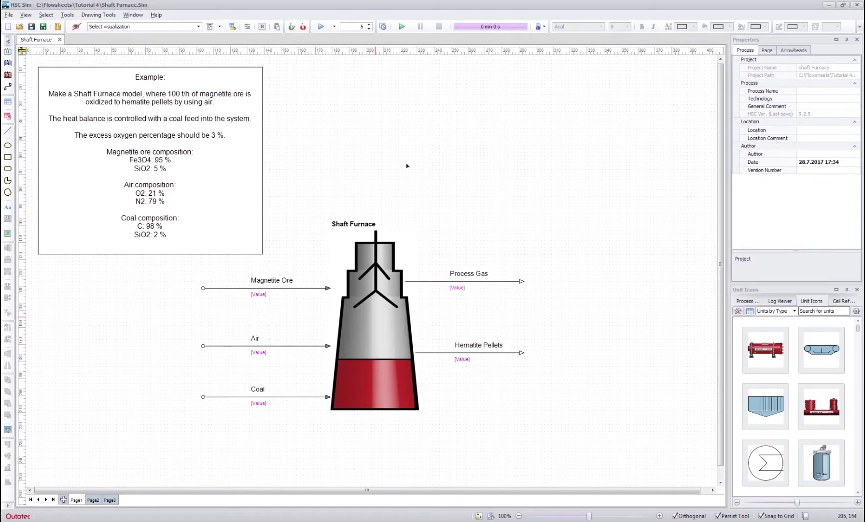
Open the Shaft Furnace unit editor and look over its Input, Output and Dist sheets.
double_click(367, 311)
left_click(350, 284)
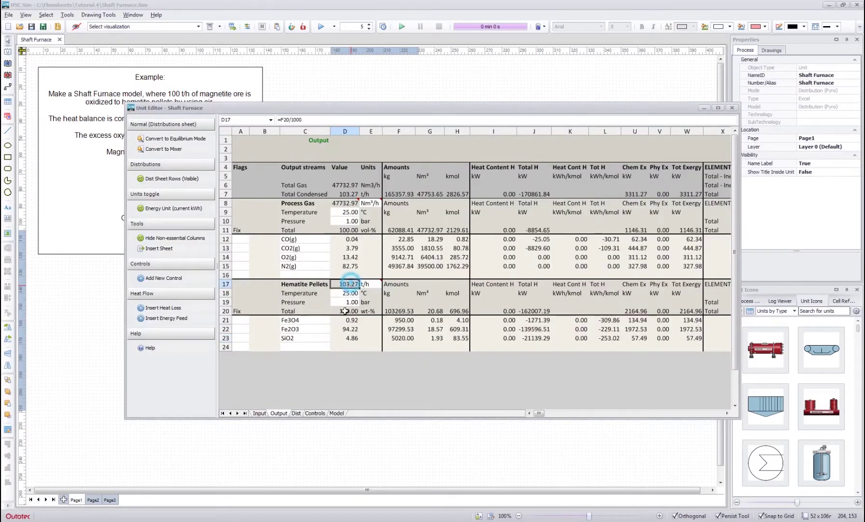
left_click(259, 413)
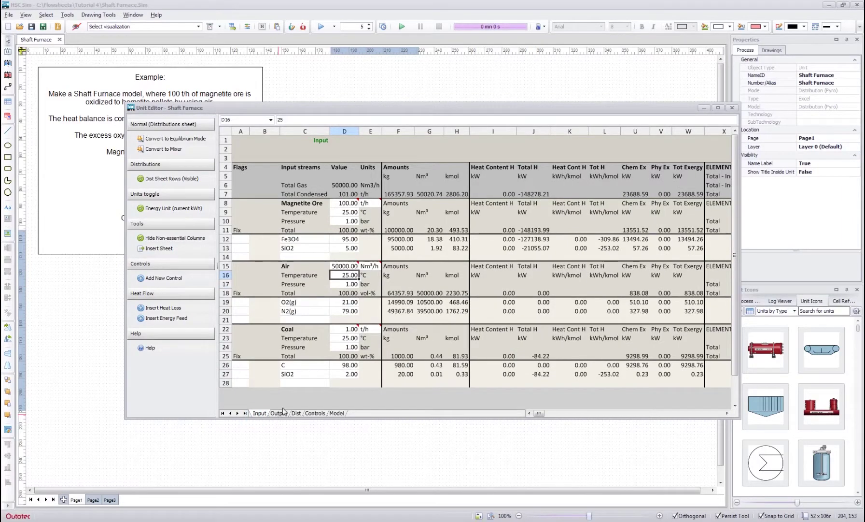
left_click(279, 413)
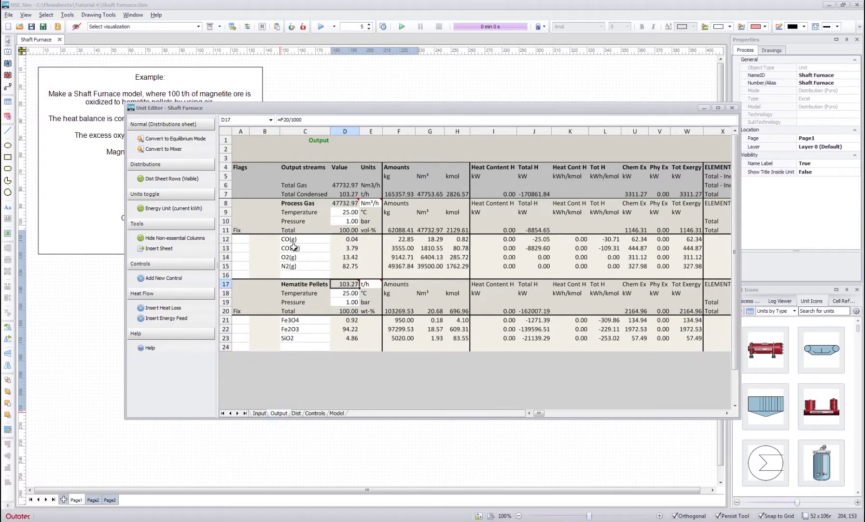
left_click(296, 413)
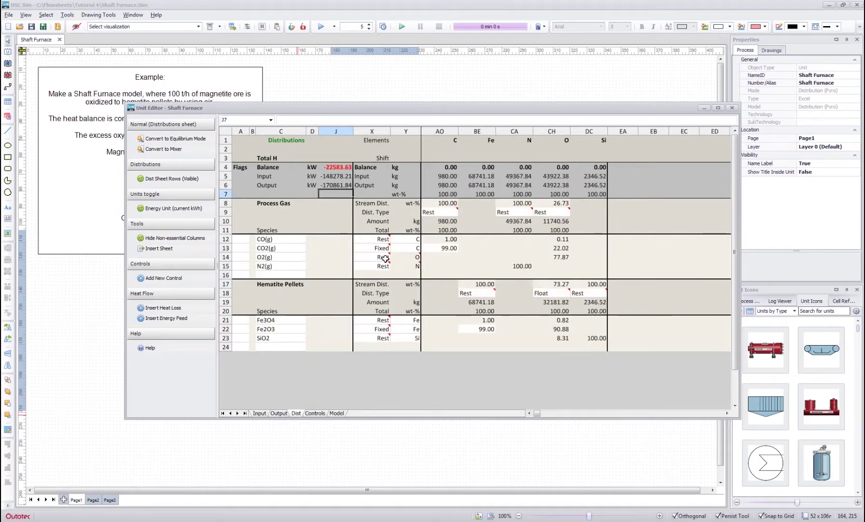
left_click_drag(311, 229, 299, 224)
left_click(311, 229)
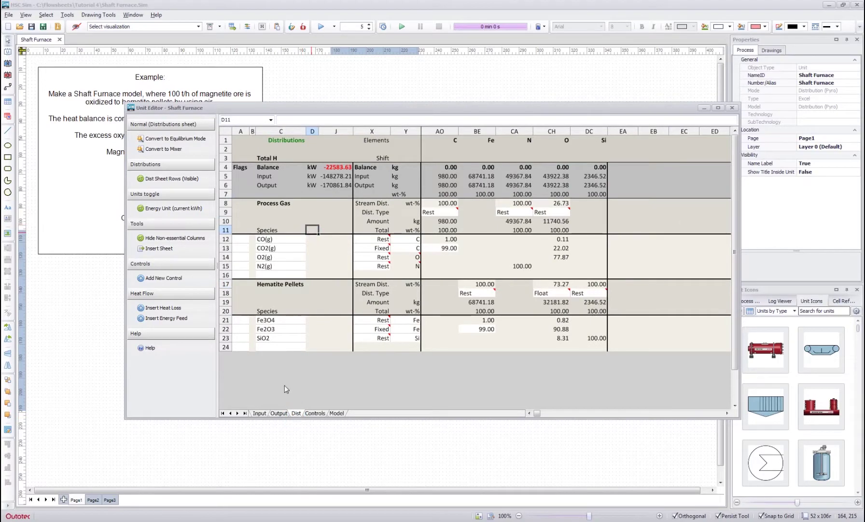
Review the Controls sheet's Y target name cell D8, finishing on the Output streams.
left_click(278, 413)
left_click(259, 413)
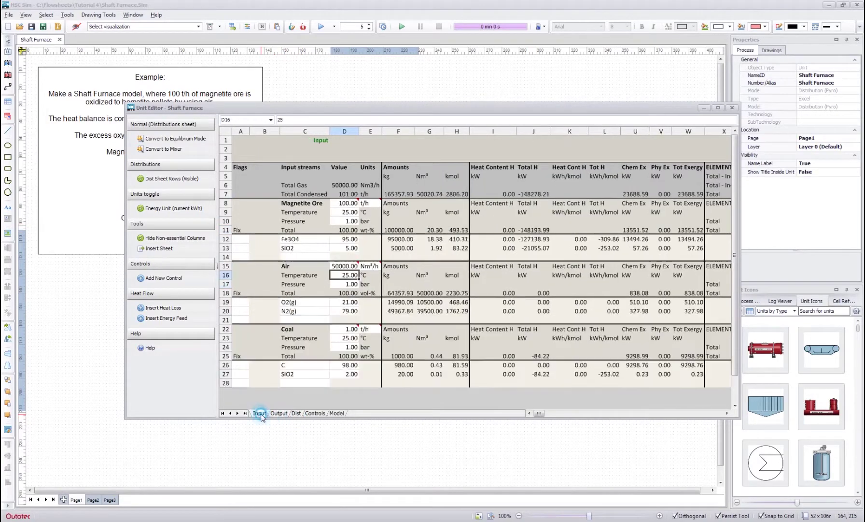
left_click(319, 413)
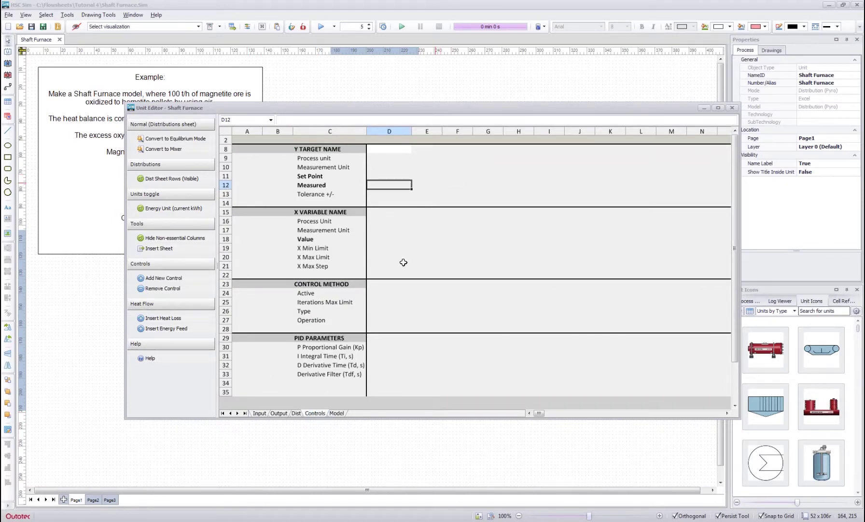
left_click(434, 200)
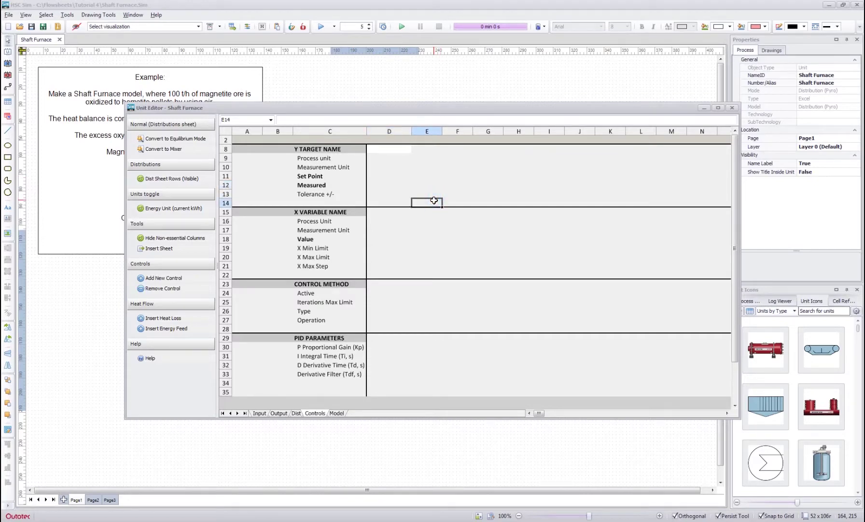
left_click(393, 150)
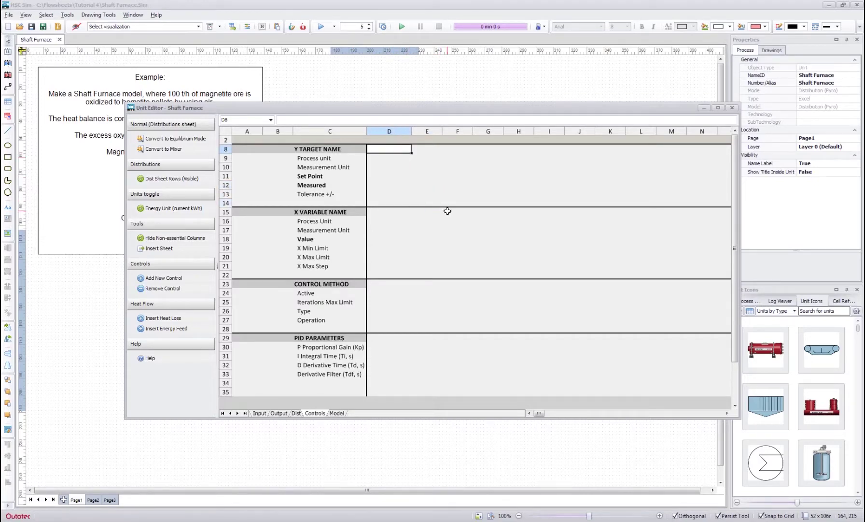
left_click(279, 414)
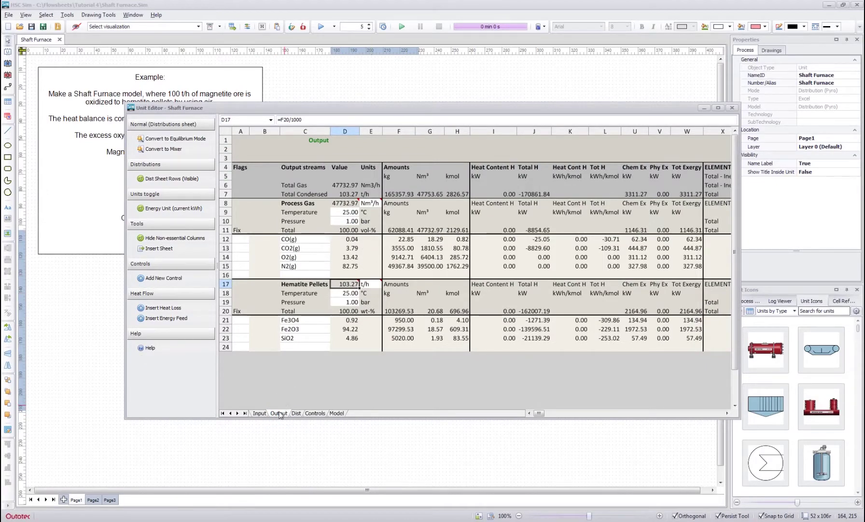
Move the editor aside to reveal the task text, and check O2(g) in D14 and heat balance in J4.
left_click_drag(317, 108, 417, 94)
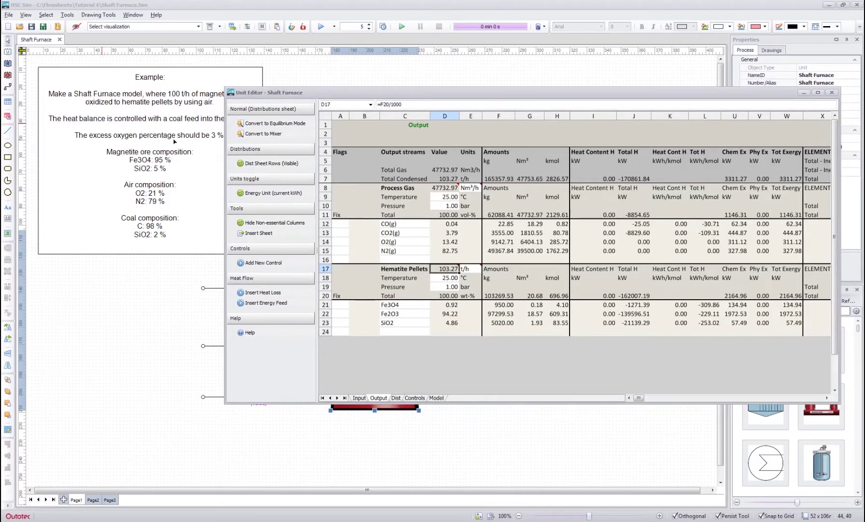
left_click(449, 242)
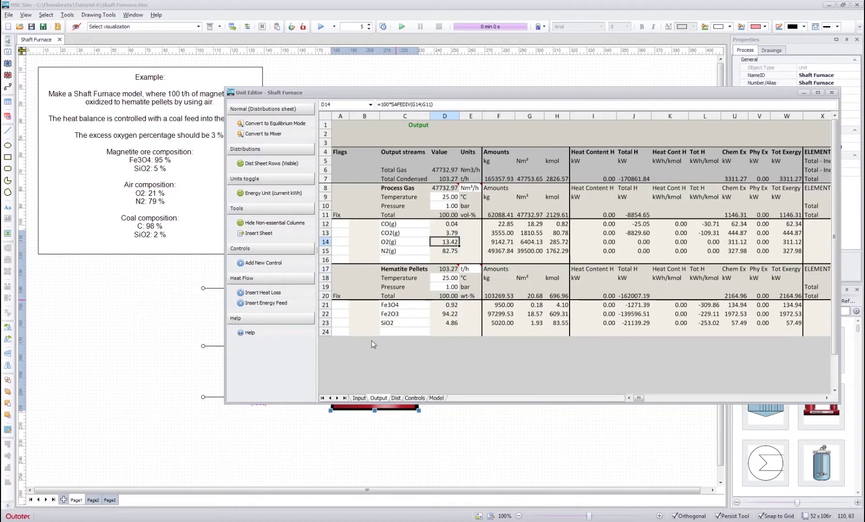
left_click(396, 397)
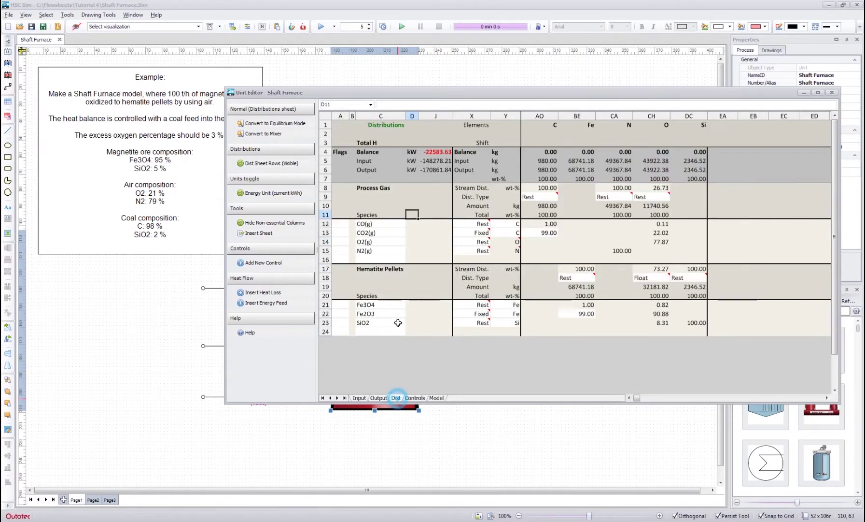
left_click(430, 150)
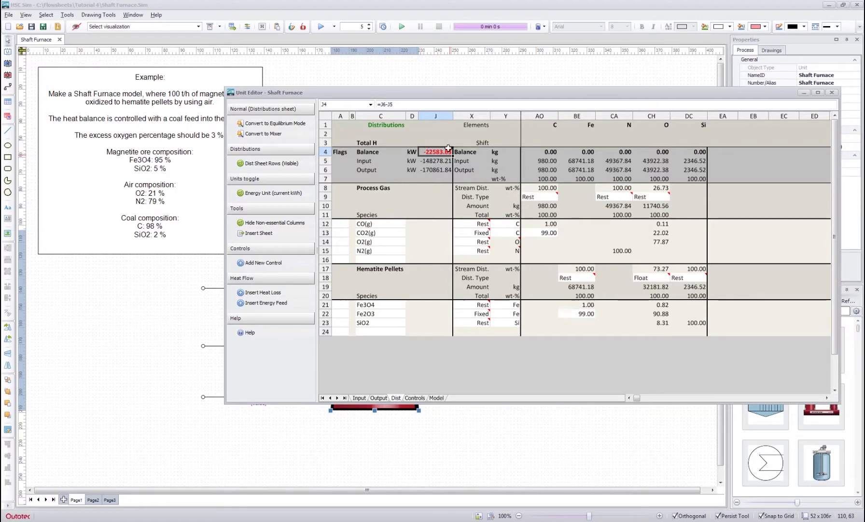
left_click(412, 397)
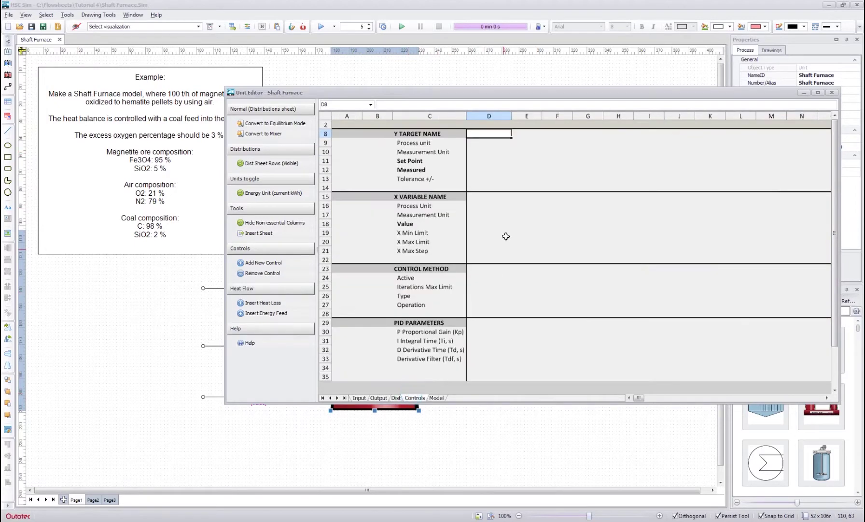
Enter 'O2 %' as the Y target name in D8, creating a control with default settings.
left_click(523, 207)
left_click(520, 146)
left_click(497, 134)
type("O2 %")
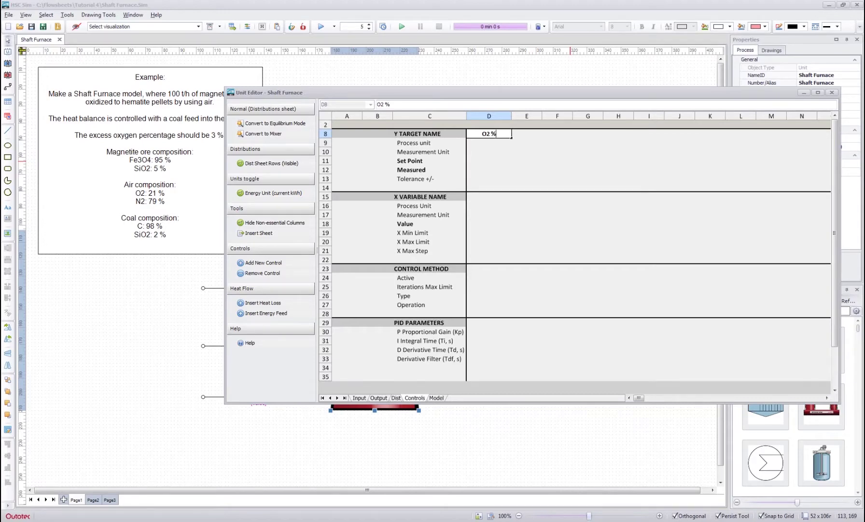
key("Return")
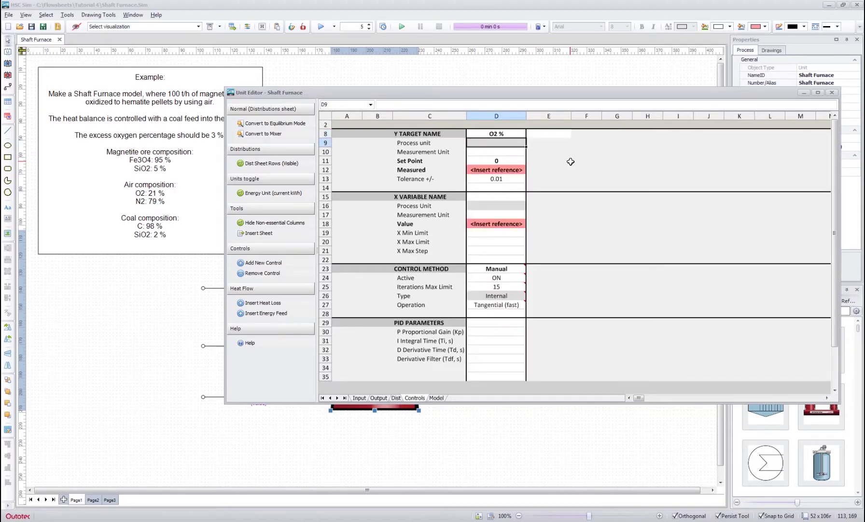
left_click(496, 134)
left_click(547, 133)
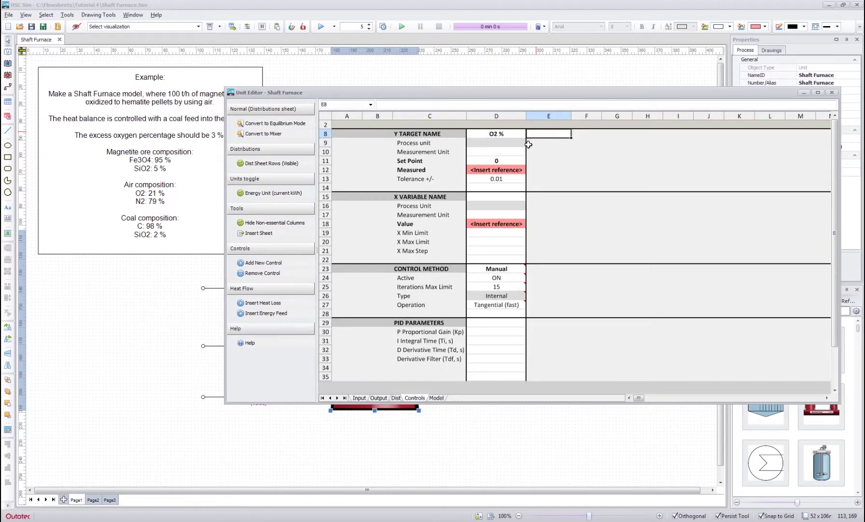
left_click_drag(509, 134, 492, 314)
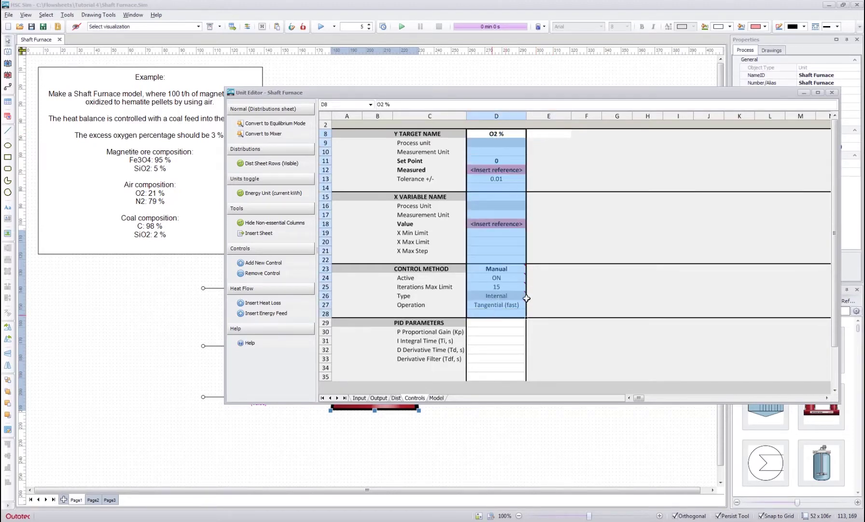
left_click(545, 169)
Set the O2 % control's measurement unit in D10 to %.
left_click(496, 143)
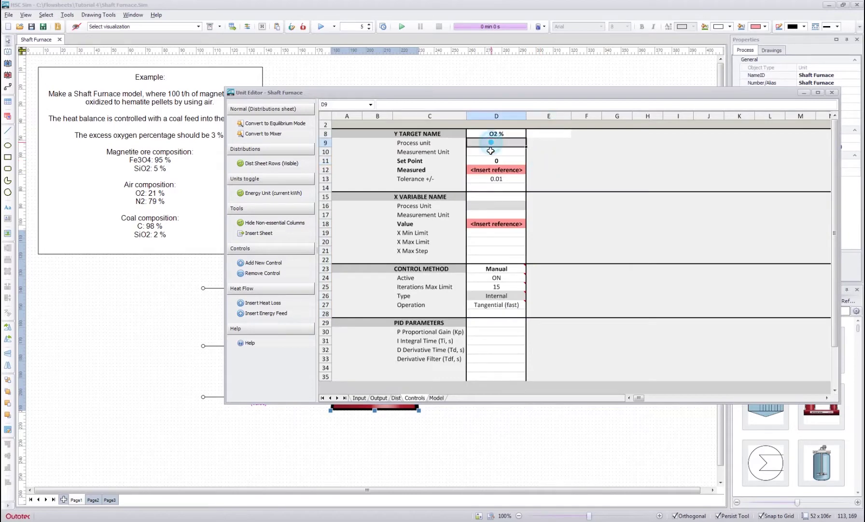
left_click(424, 143)
left_click(497, 143)
left_click(497, 151)
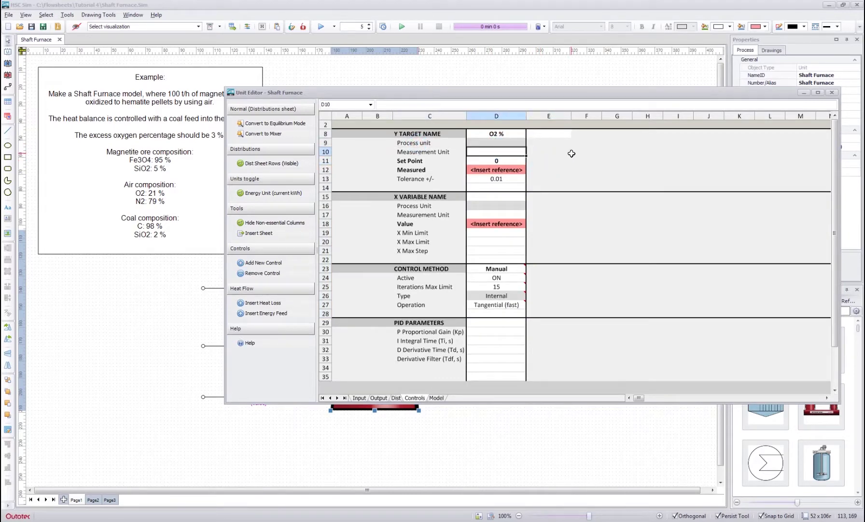
type("%")
key("Return")
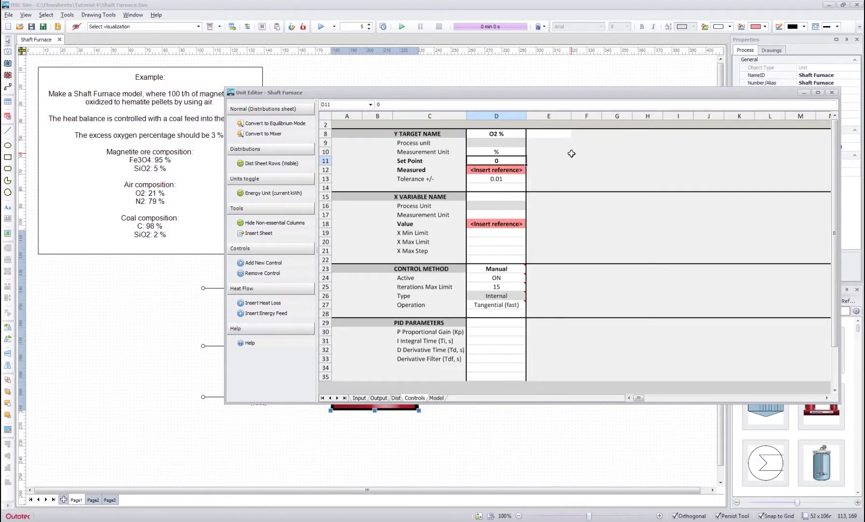
Review the Set Point, Measured and X variable Value rows, selecting the set point value.
left_click(445, 161)
left_click(476, 162)
left_click(430, 159)
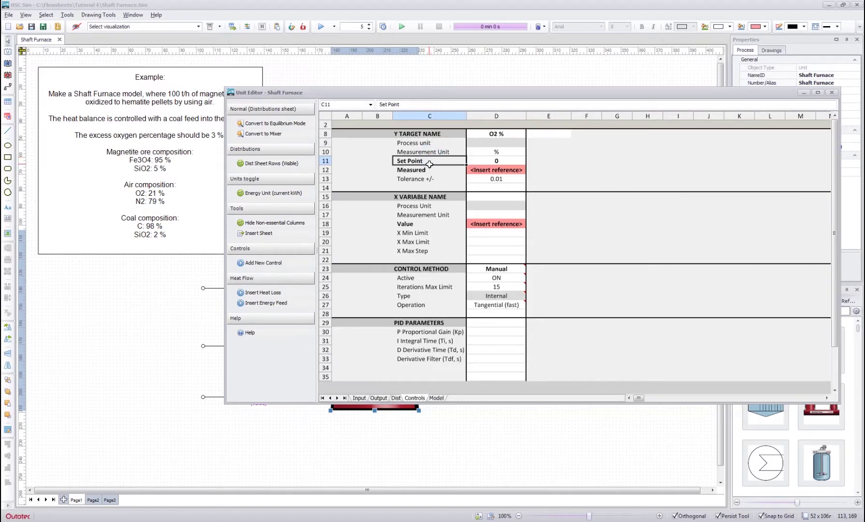
left_click(429, 170)
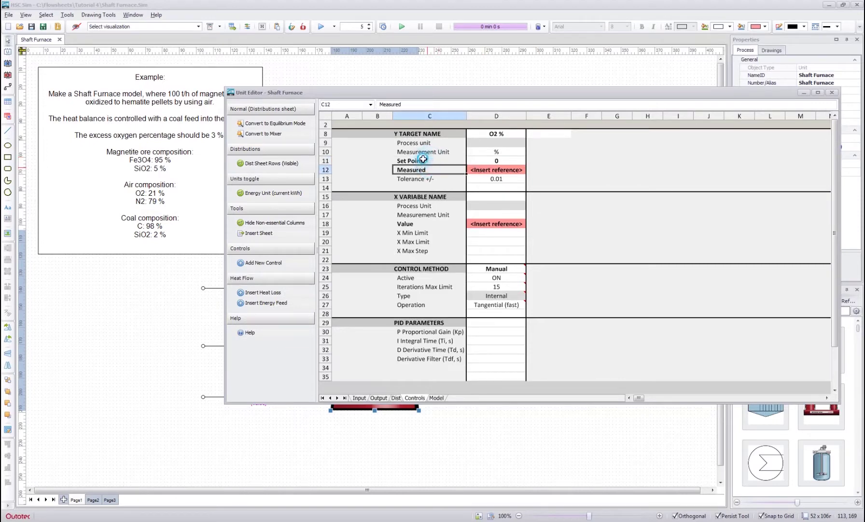
left_click(418, 225)
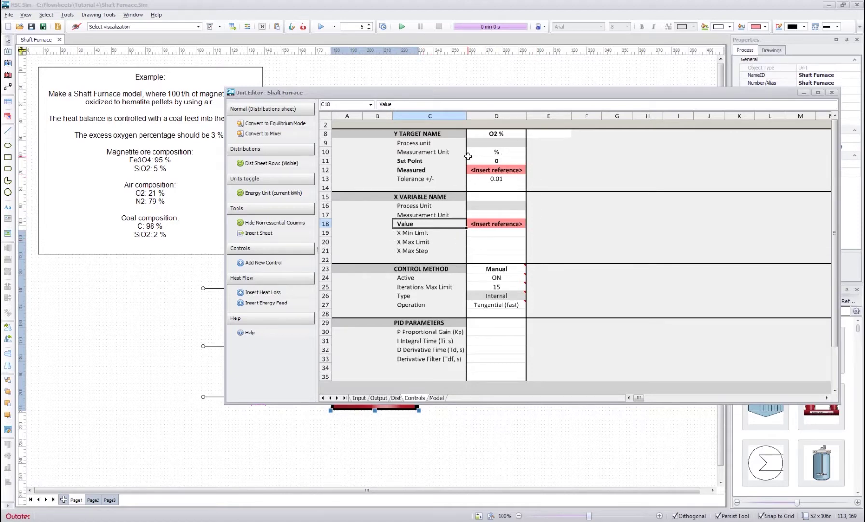
left_click(432, 163)
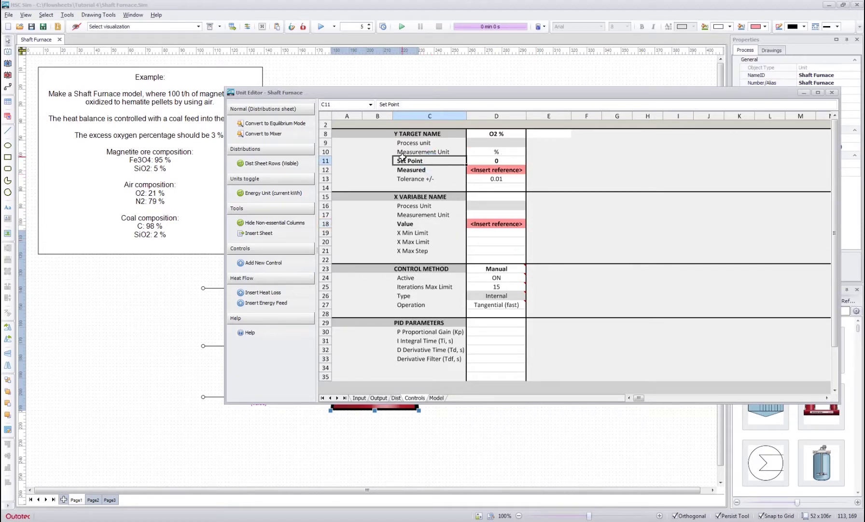
left_click(492, 161)
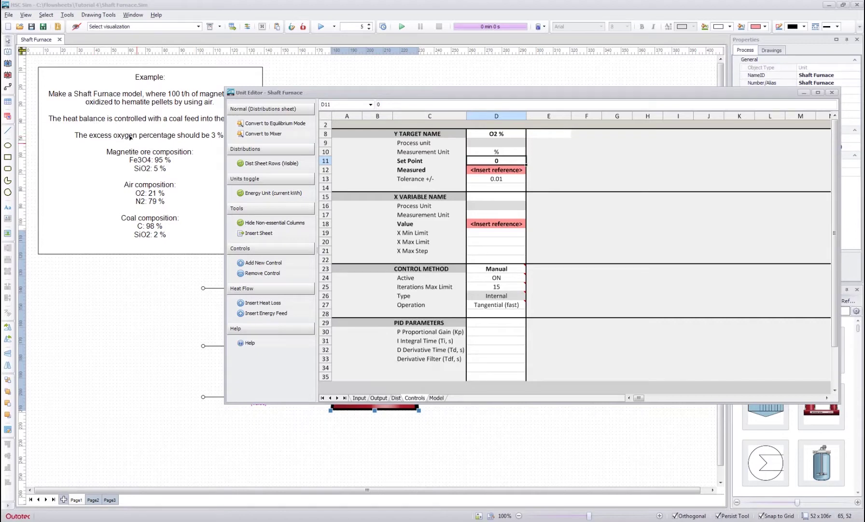
Enter 3 as the O2 % set point in D11 and select the Measured cell D12.
left_click(496, 159)
type("3")
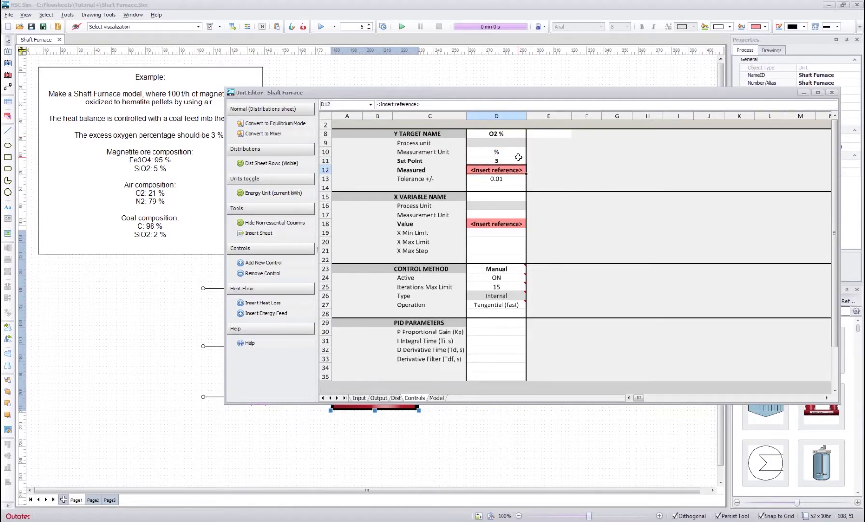
left_click(549, 160)
left_click(408, 170)
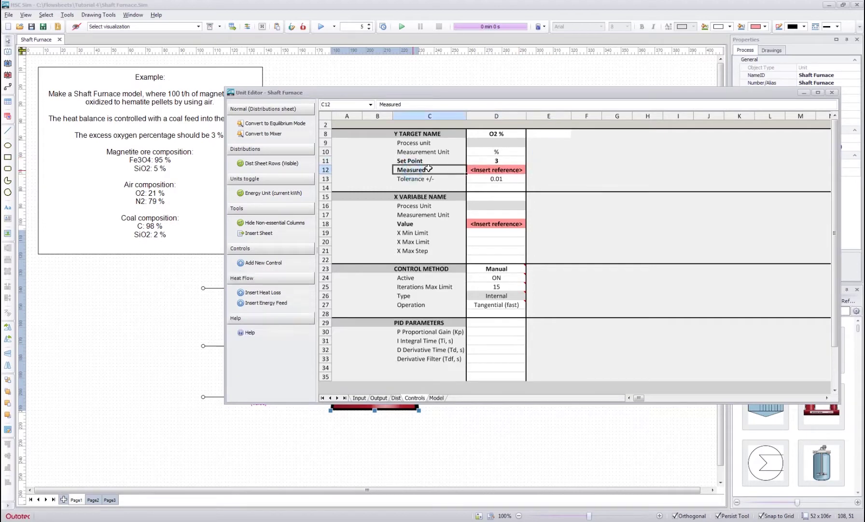
left_click(495, 171)
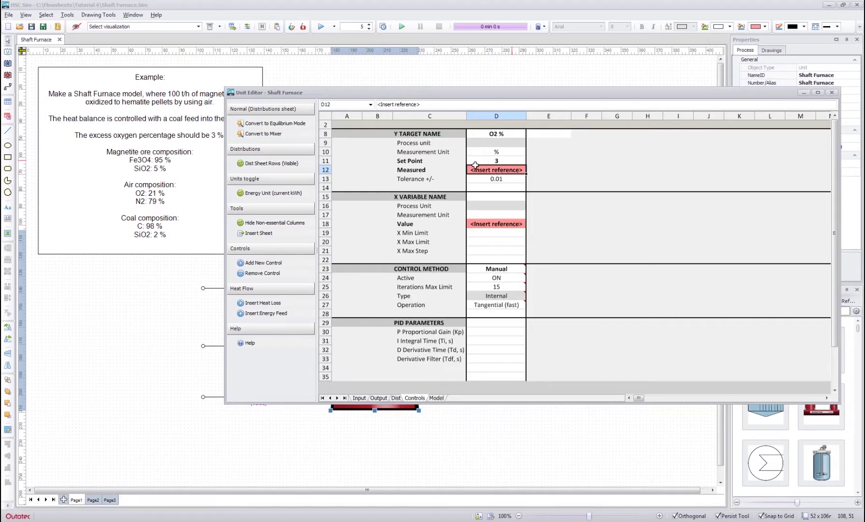
left_click(441, 167)
left_click(487, 169)
Link the Measured cell D12 to Output!D14 (process gas O2(g)) via copy and paste cell reference.
left_click(379, 397)
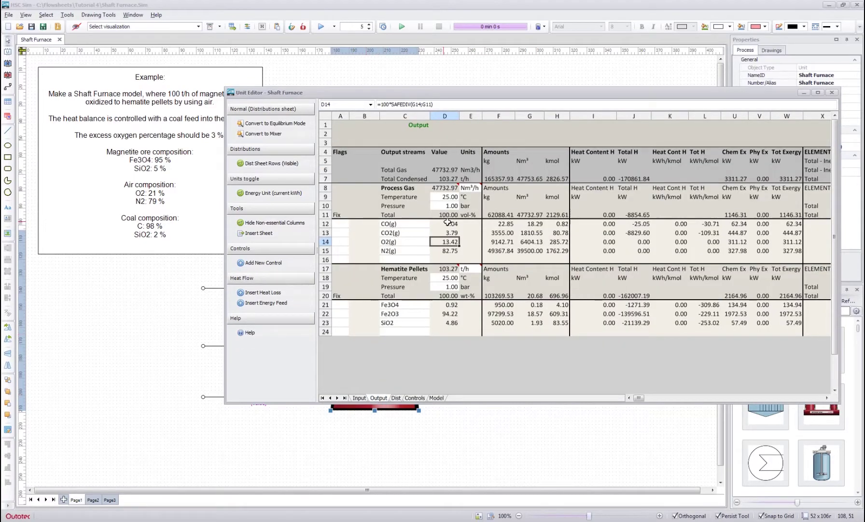
left_click(445, 240)
right_click(449, 245)
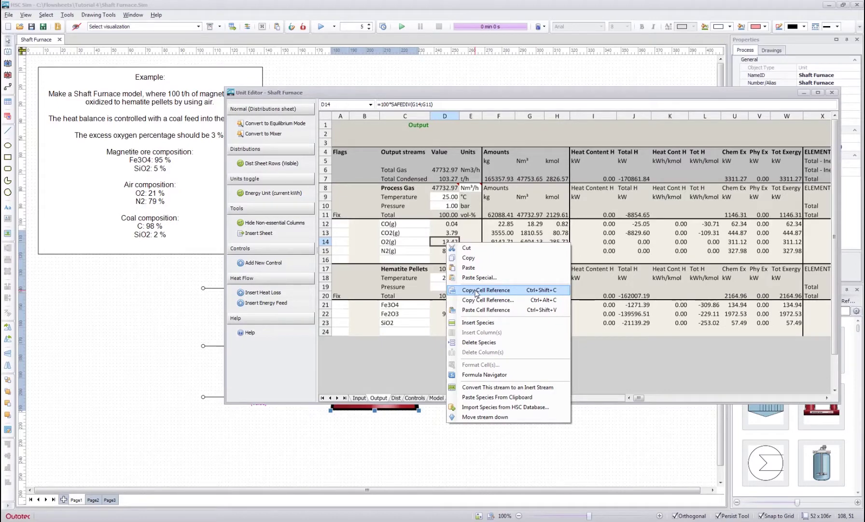
left_click(476, 290)
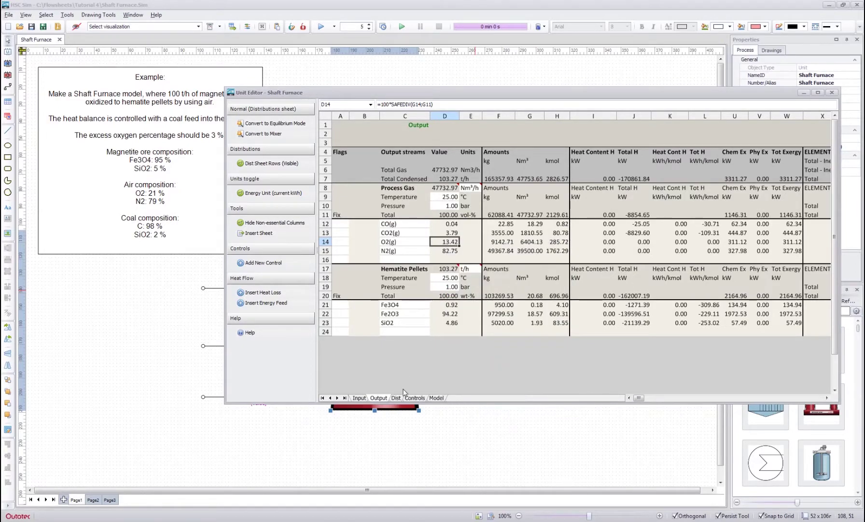
left_click(415, 398)
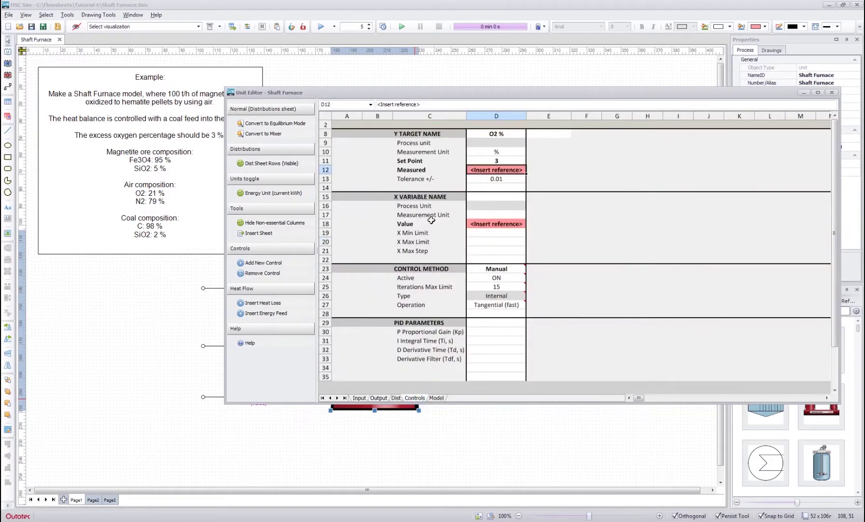
left_click(493, 169)
right_click(493, 169)
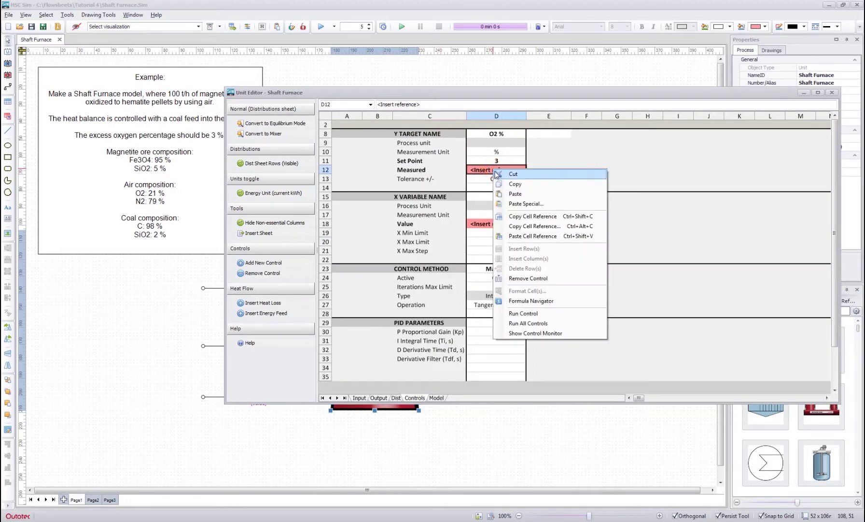
left_click(528, 236)
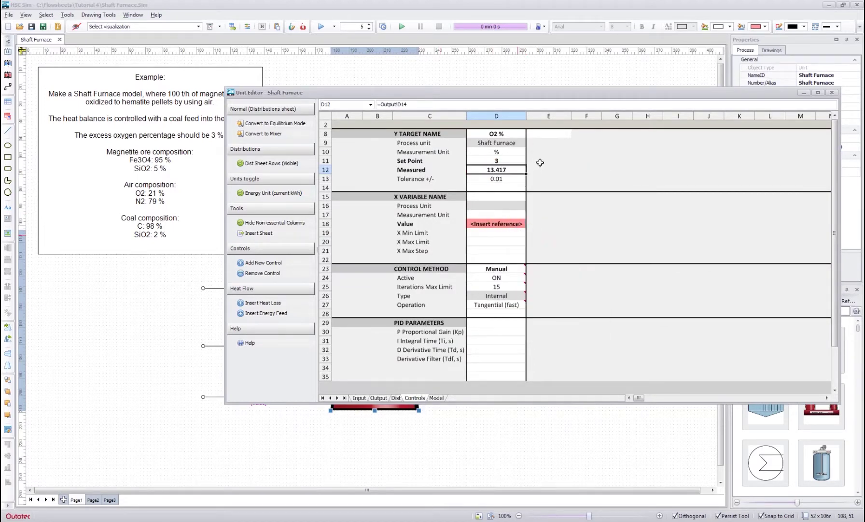
left_click(542, 161)
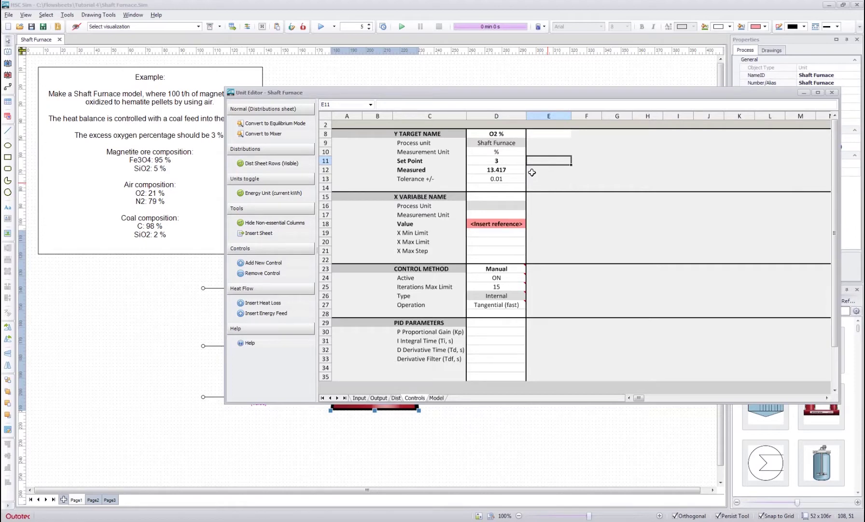
left_click(497, 169)
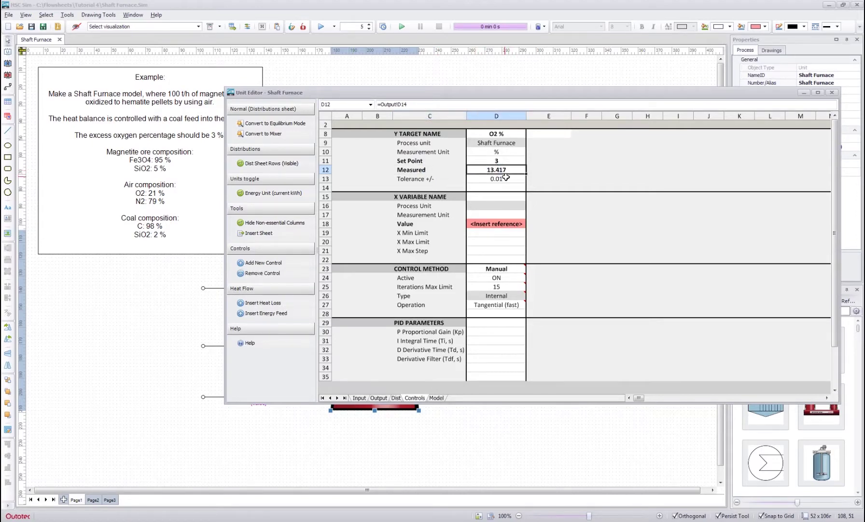
left_click(376, 397)
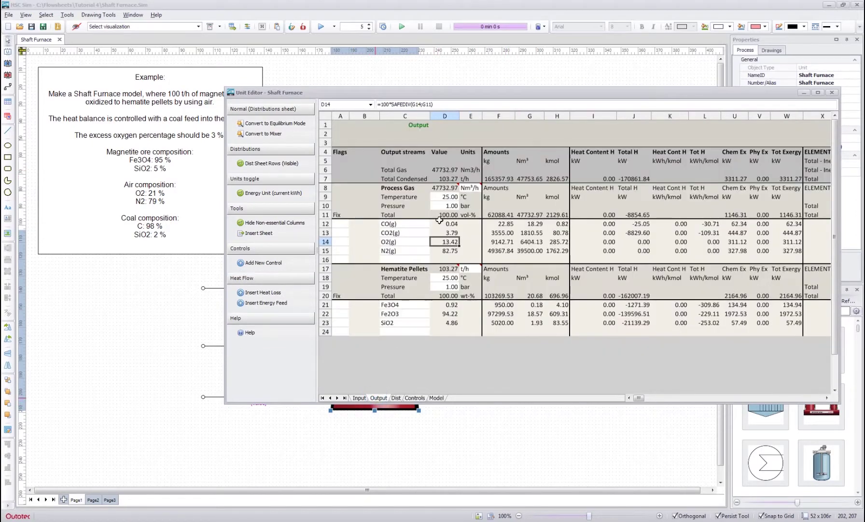
left_click(414, 398)
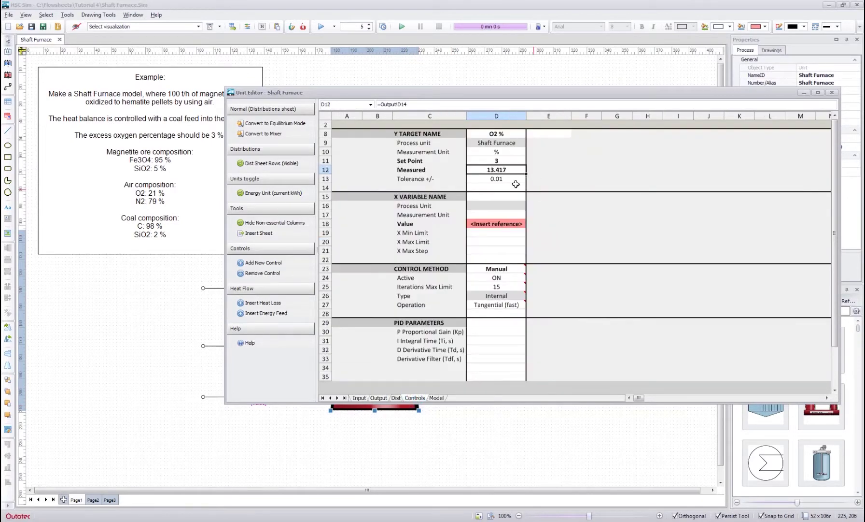
left_click(554, 200)
left_click(513, 199)
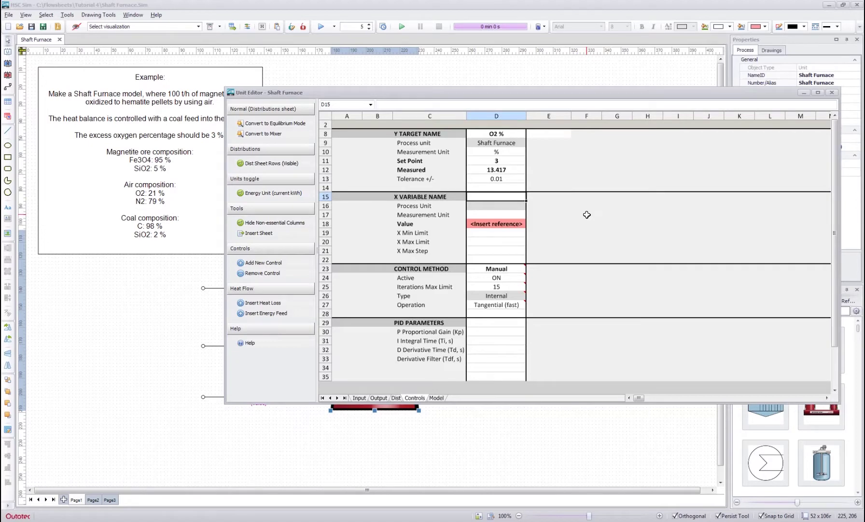
left_click(499, 170)
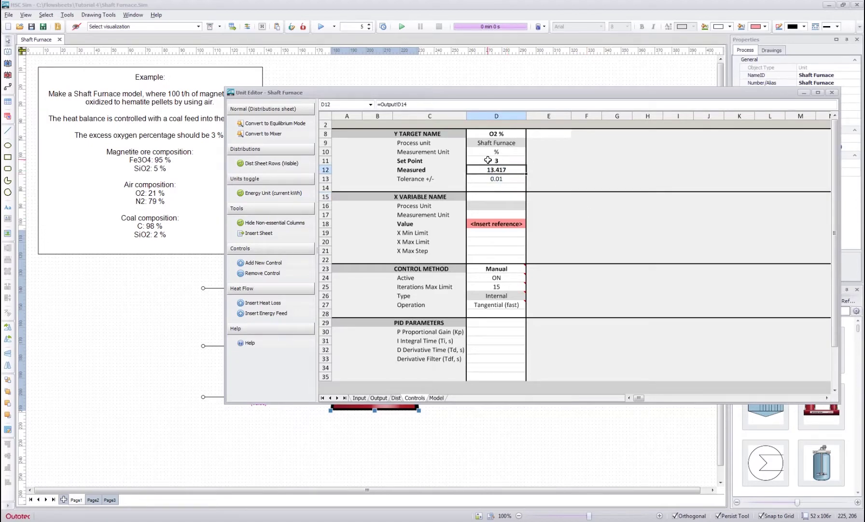
left_click(488, 196)
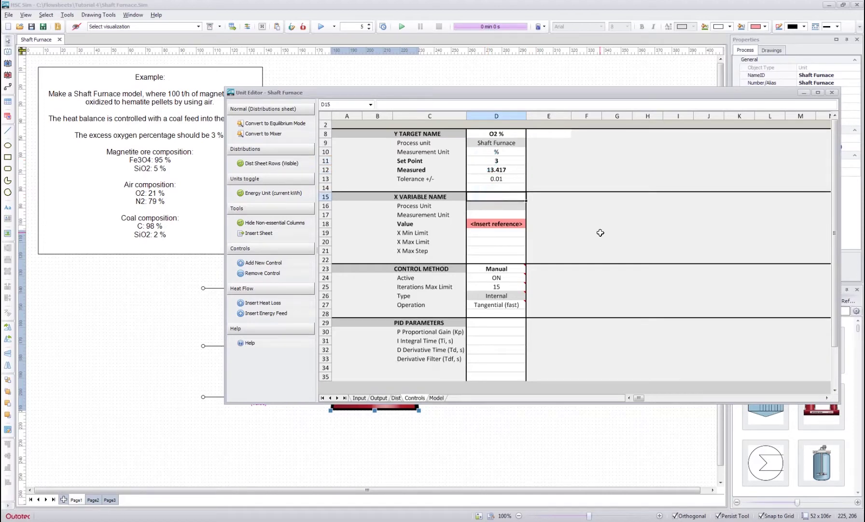
type("Air Feed")
key("Return")
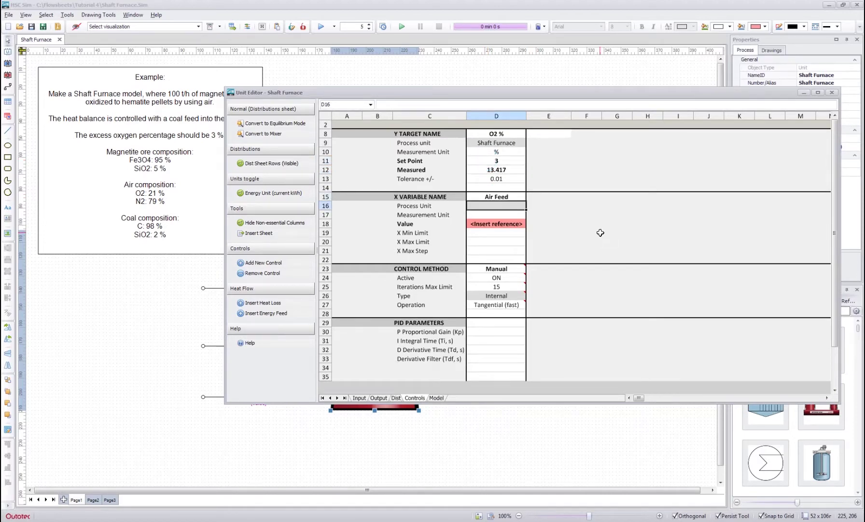
key("Down")
type("Nm3")
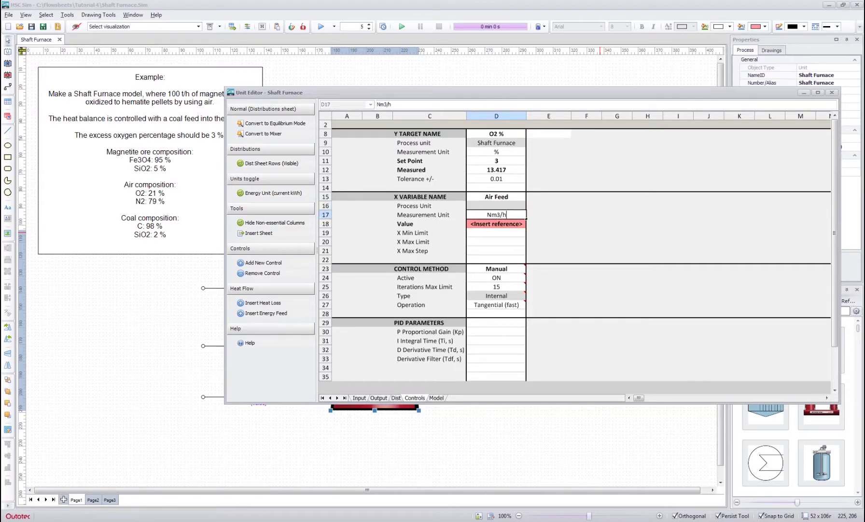
key("Return")
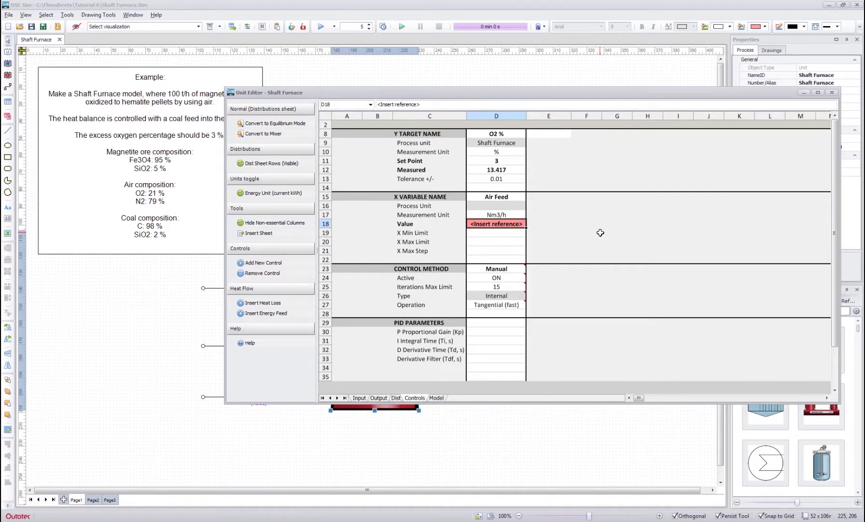
left_click(359, 397)
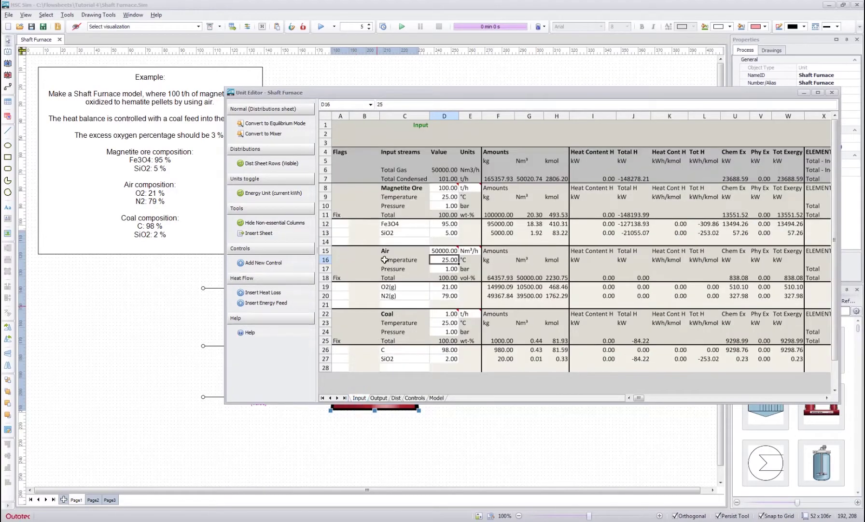
left_click(391, 250)
left_click(439, 248)
right_click(450, 251)
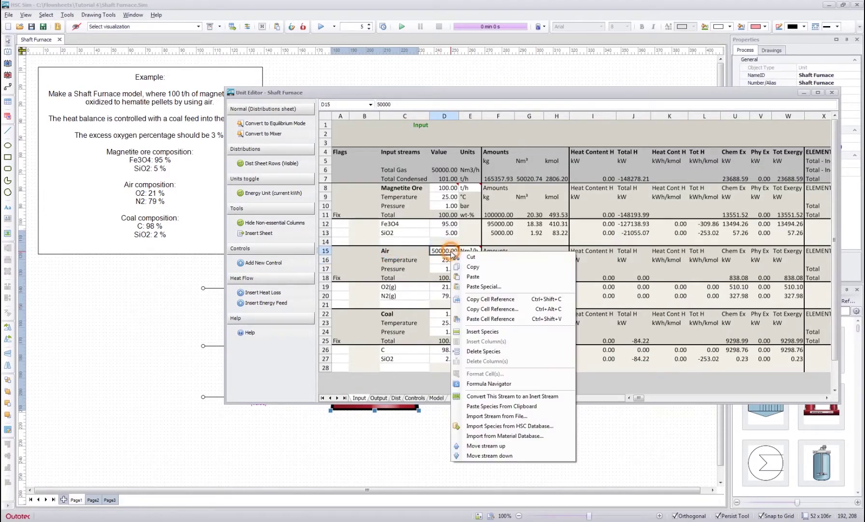
left_click(481, 296)
left_click(415, 398)
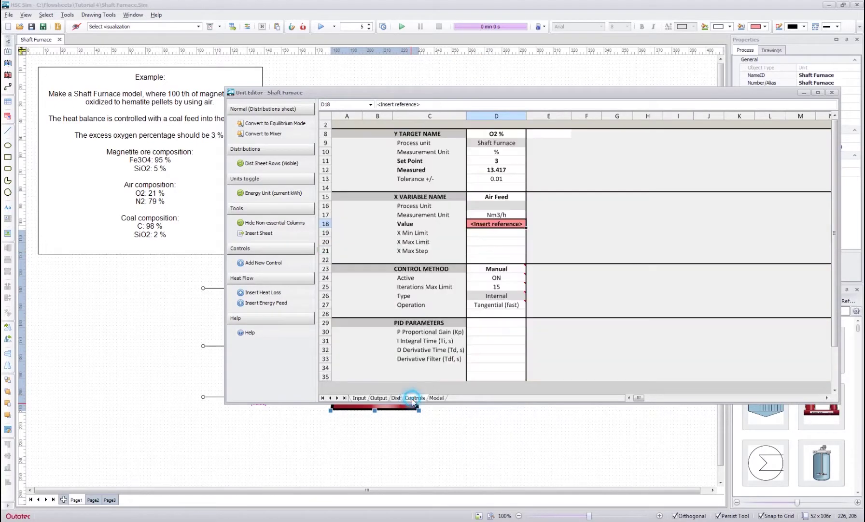
right_click(484, 223)
left_click(529, 291)
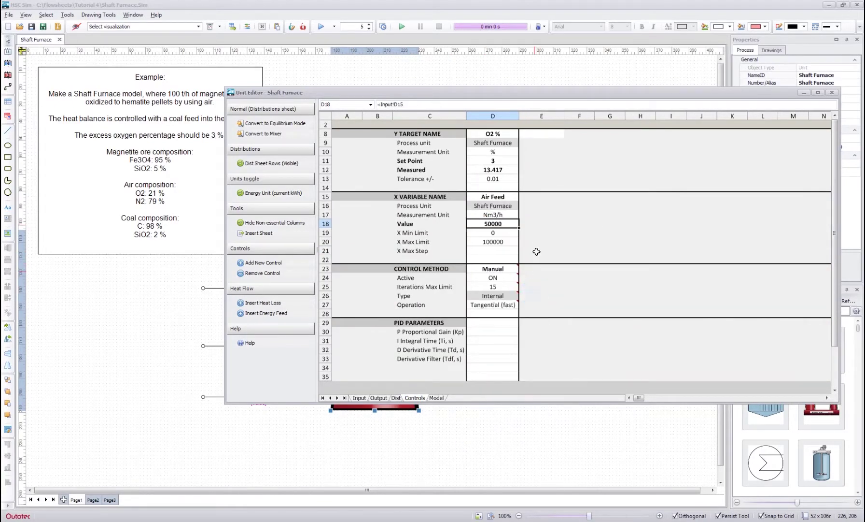
left_click(504, 242)
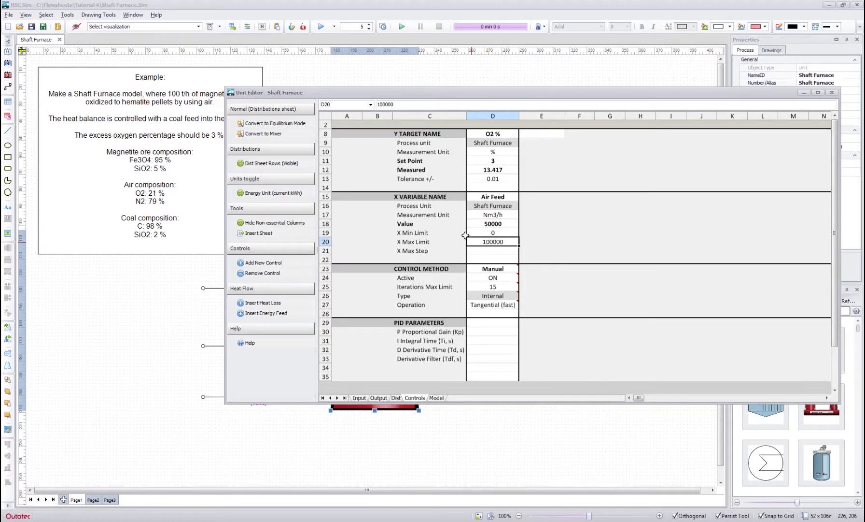
left_click(485, 233)
left_click(539, 226)
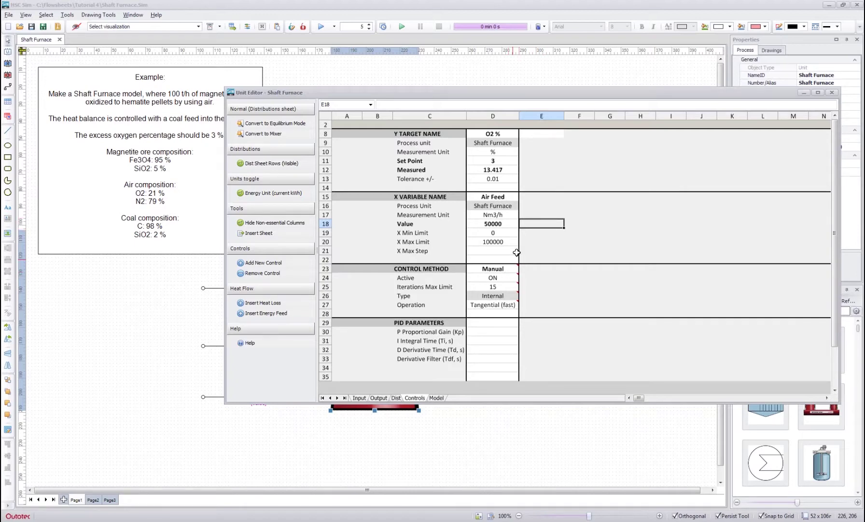
left_click(492, 250)
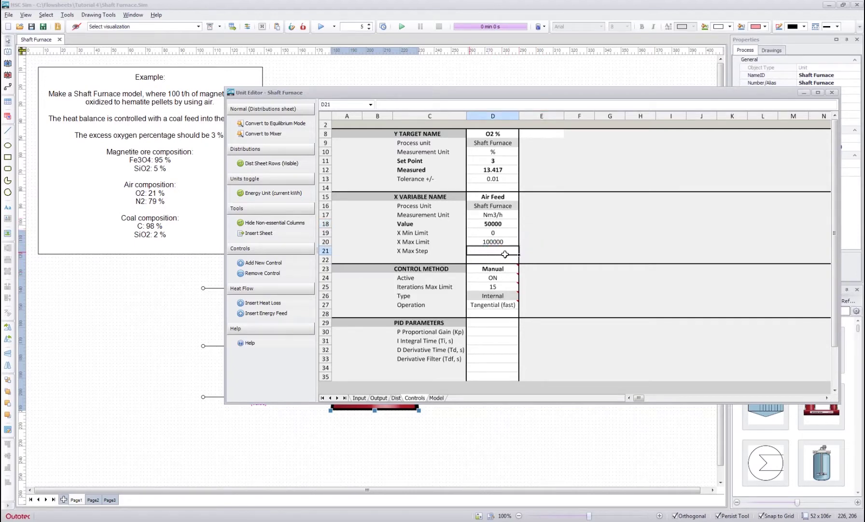
left_click(526, 259)
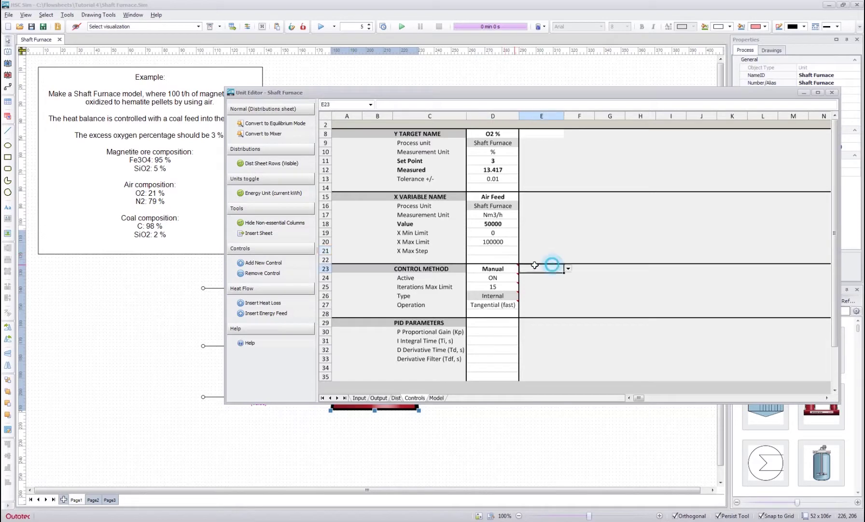
left_click(437, 267)
mouse_move(510, 268)
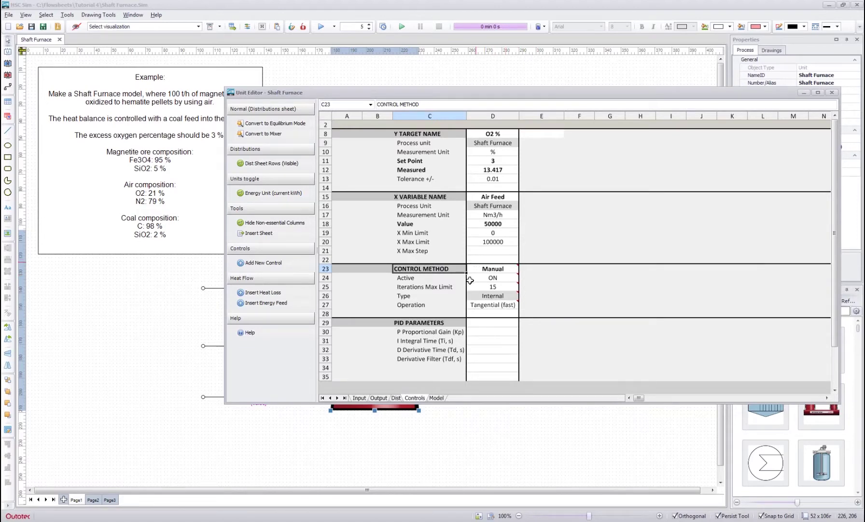
left_click(504, 269)
left_click(523, 270)
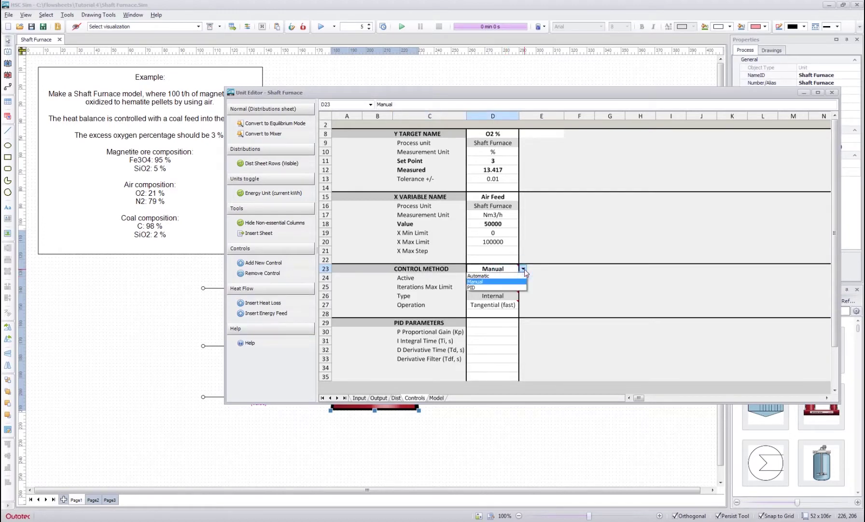
left_click(480, 282)
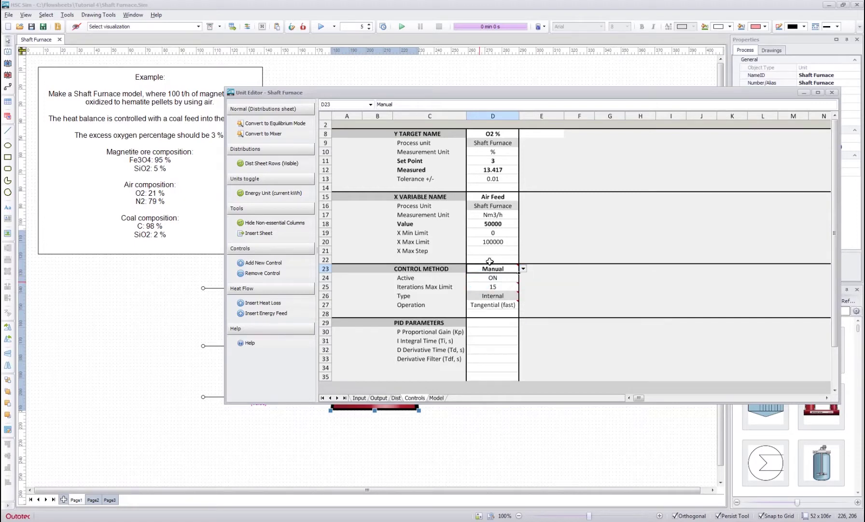
mouse_move(504, 272)
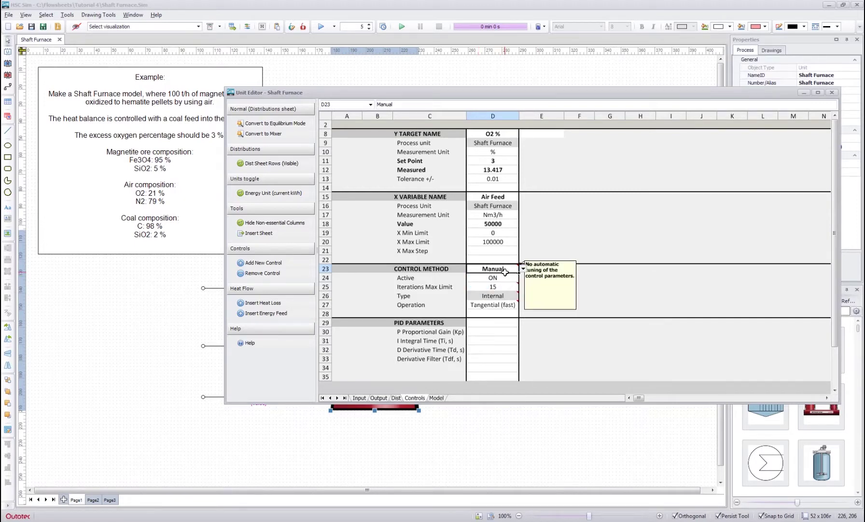
left_click(492, 278)
left_click(523, 277)
left_click(508, 287)
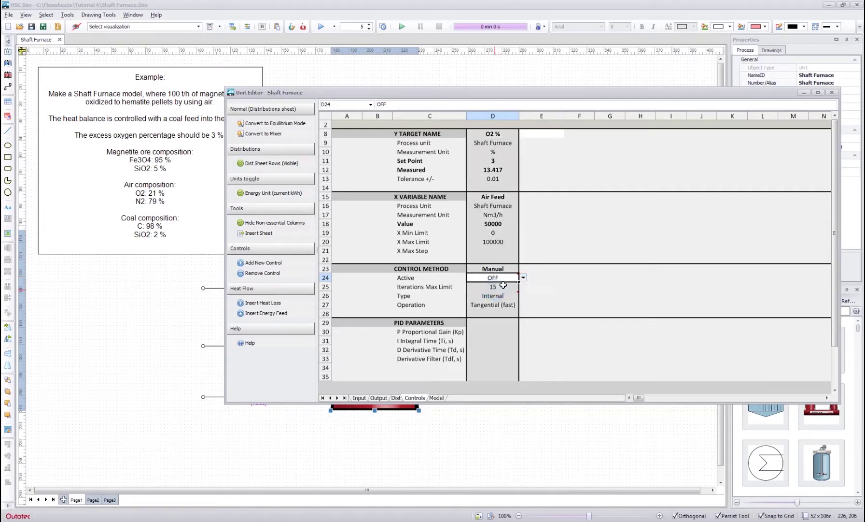
left_click(524, 278)
left_click(502, 285)
left_click(445, 287)
left_click(476, 286)
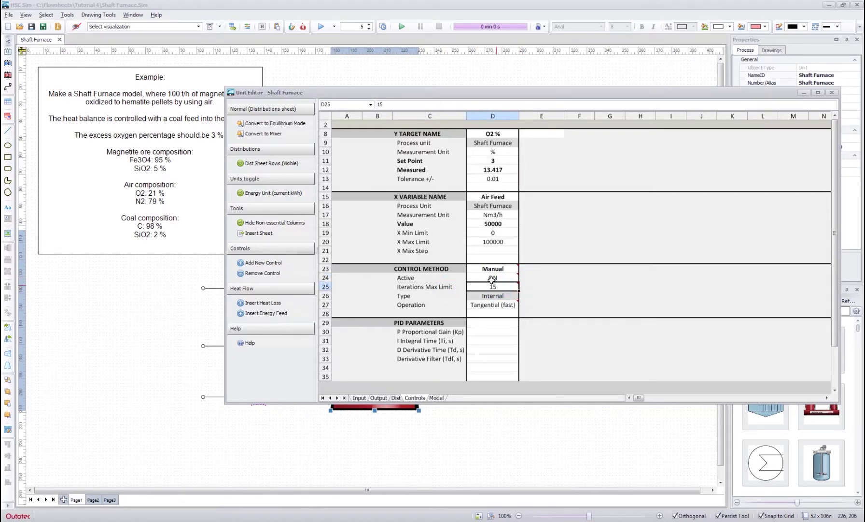
left_click(484, 295)
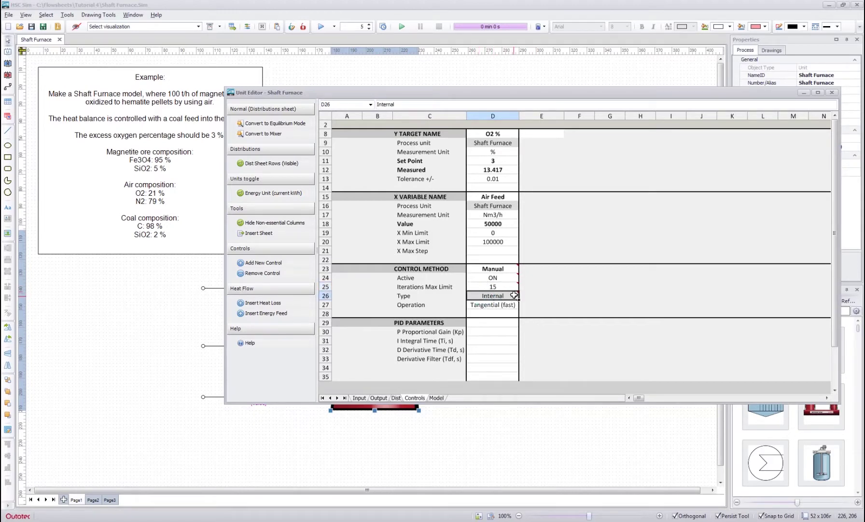
left_click(451, 296)
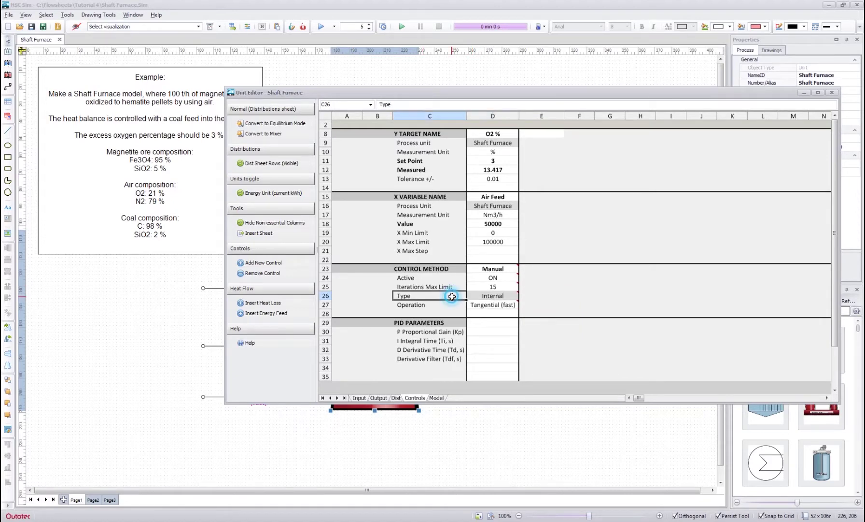
left_click(490, 223)
left_click(488, 169)
left_click(489, 222)
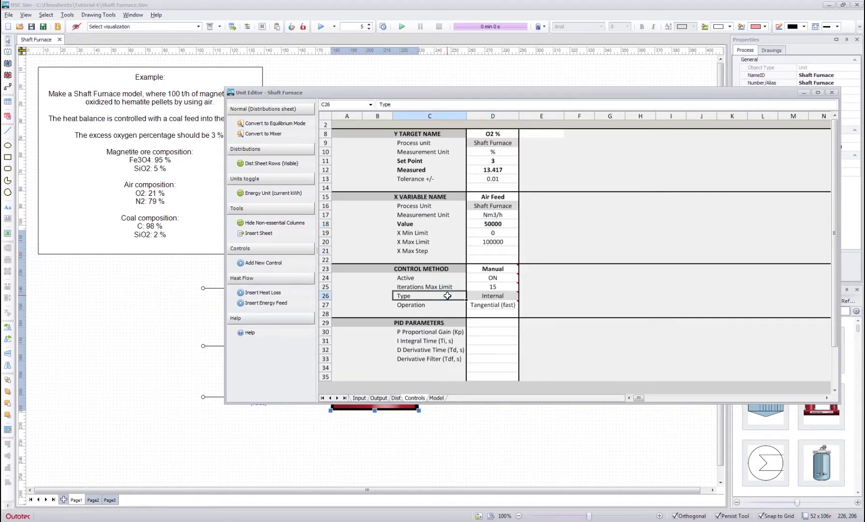
left_click(432, 304)
left_click(502, 304)
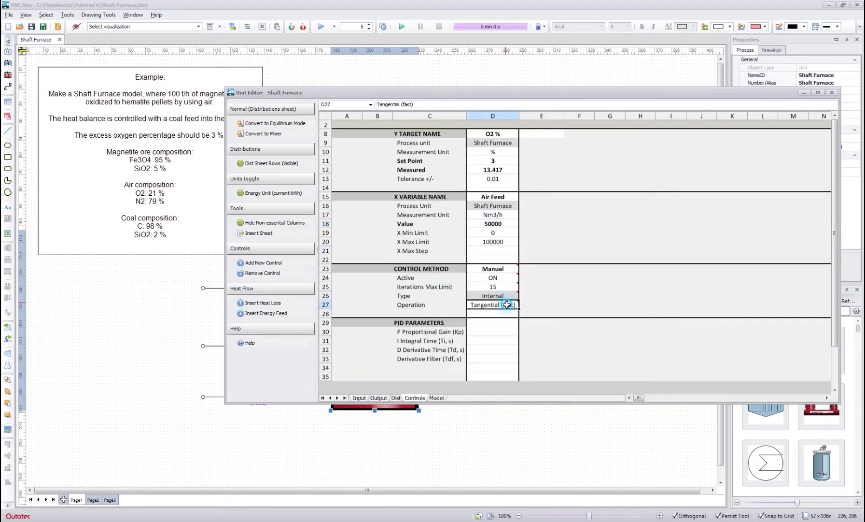
Review the Operation list in D27 alongside the Air Feed value 50000 and measured O2 13.417.
left_click(523, 305)
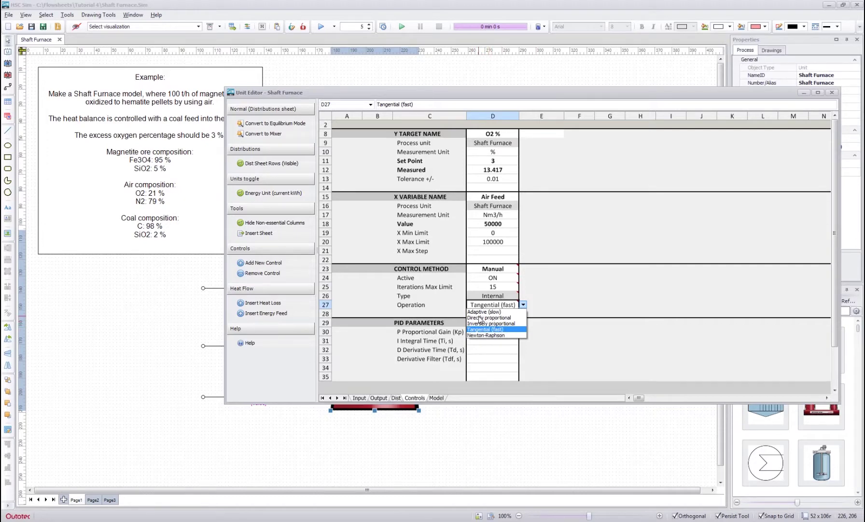
left_click(540, 223)
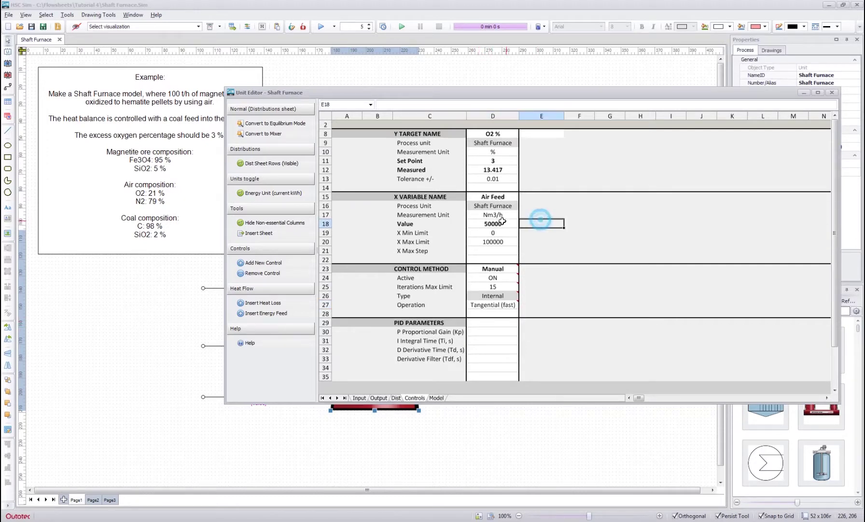
left_click(497, 224)
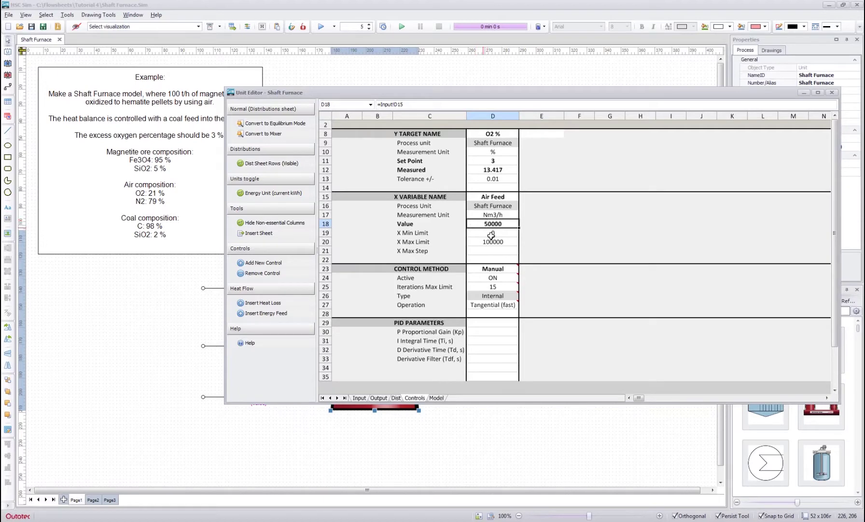
left_click(492, 169)
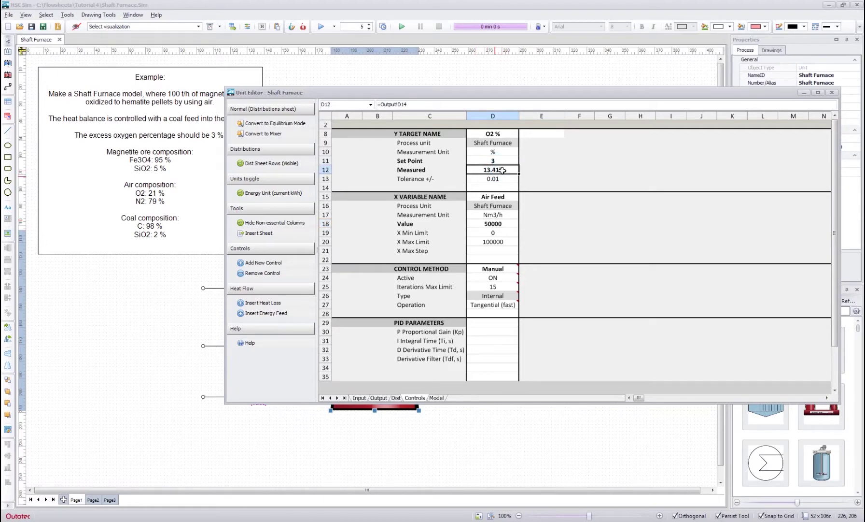
left_click(493, 303)
left_click(523, 304)
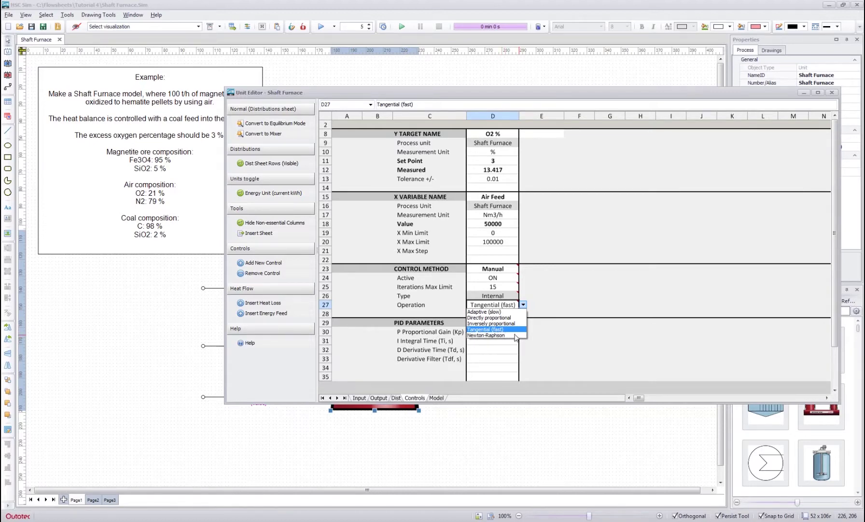
Choose Newton-Raphson as the operation and run the simulation, solving Air Feed at 22377.01 Nm3/h.
left_click(484, 334)
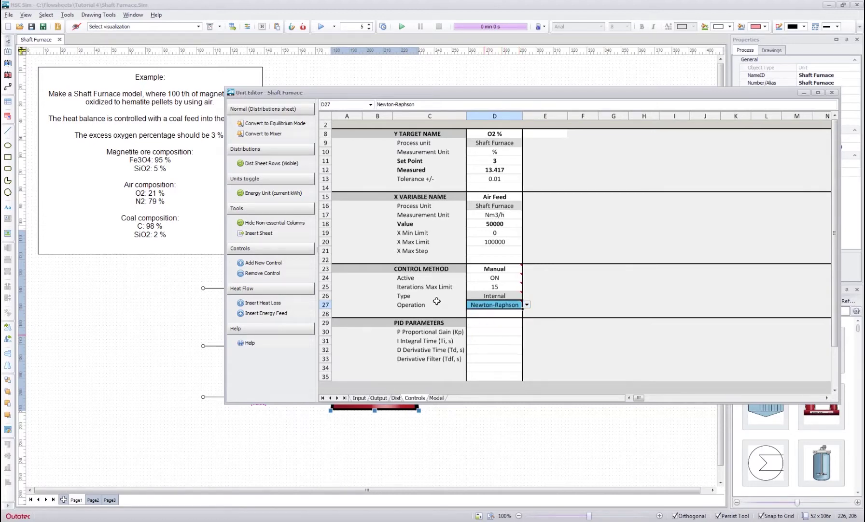
left_click(554, 252)
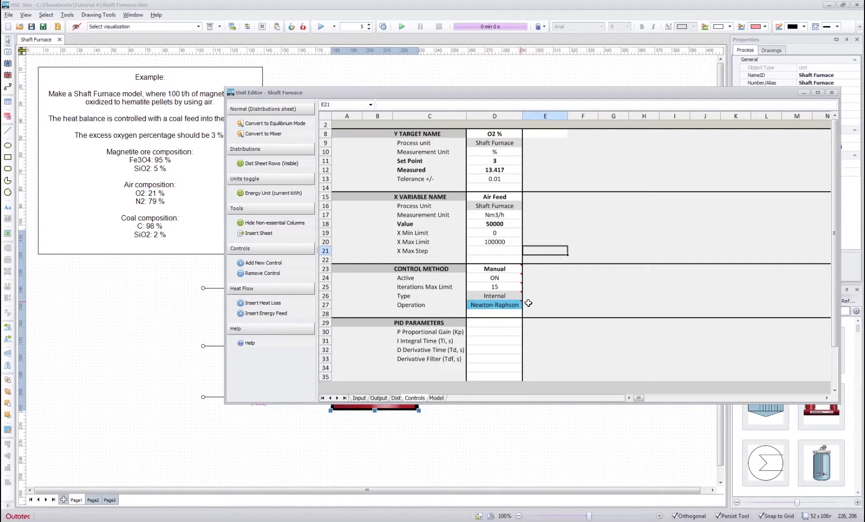
left_click(536, 288)
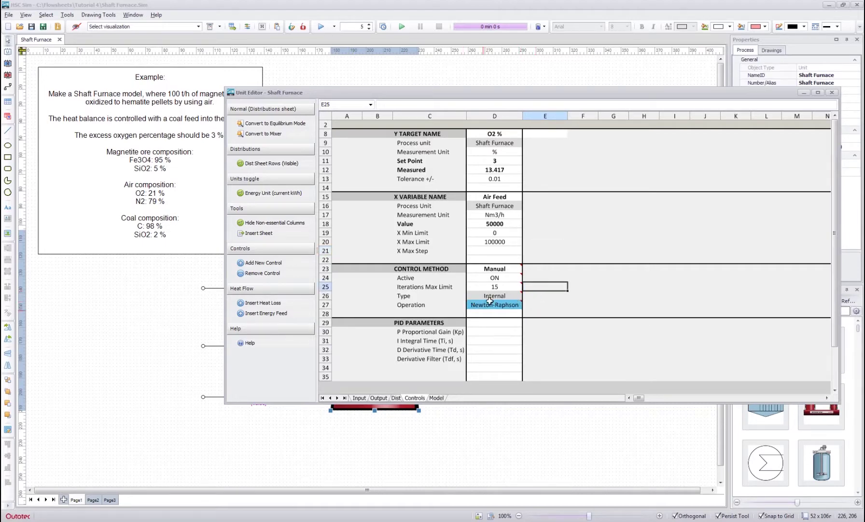
left_click(321, 27)
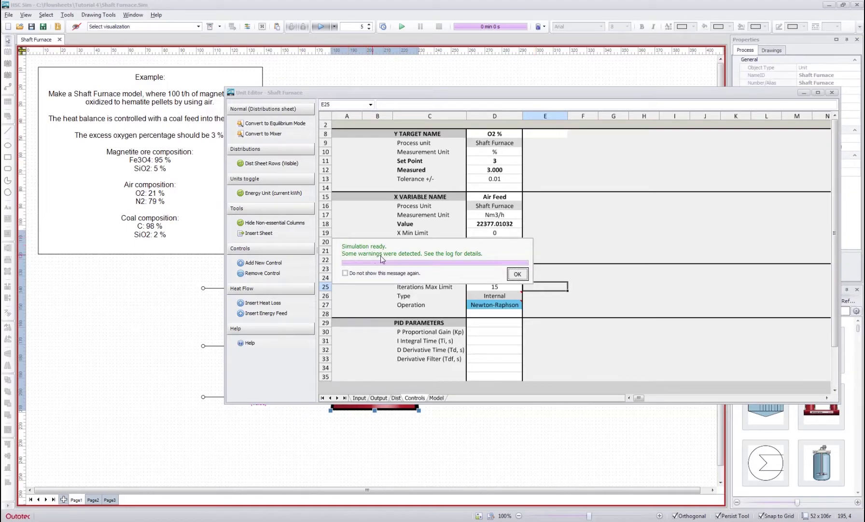
Check the solved control: Air Feed 22377.01 Nm3/h, set point 3 and measured O2 3.000.
left_click(517, 273)
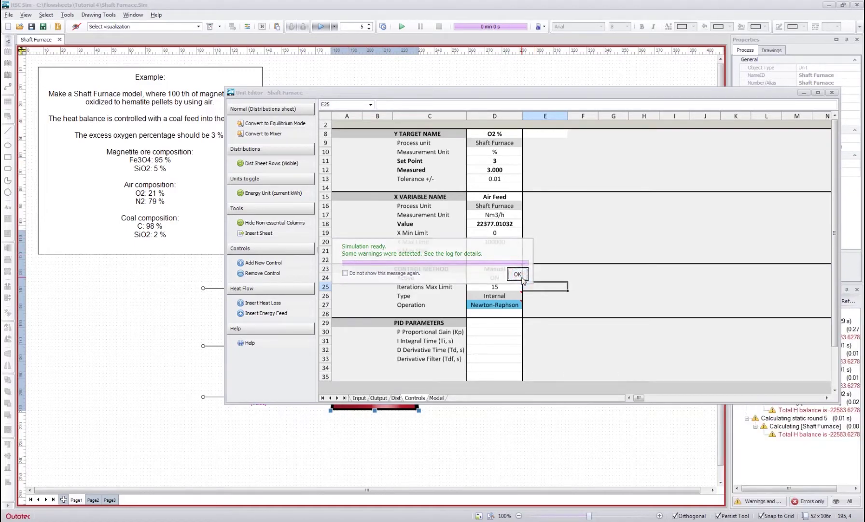
left_click(644, 91)
left_click_drag(643, 91, 462, 94)
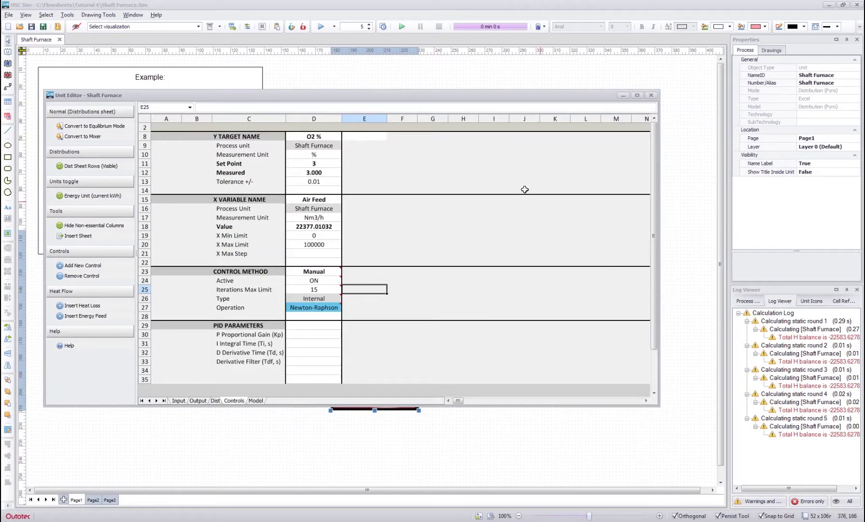
left_click_drag(478, 95, 650, 101)
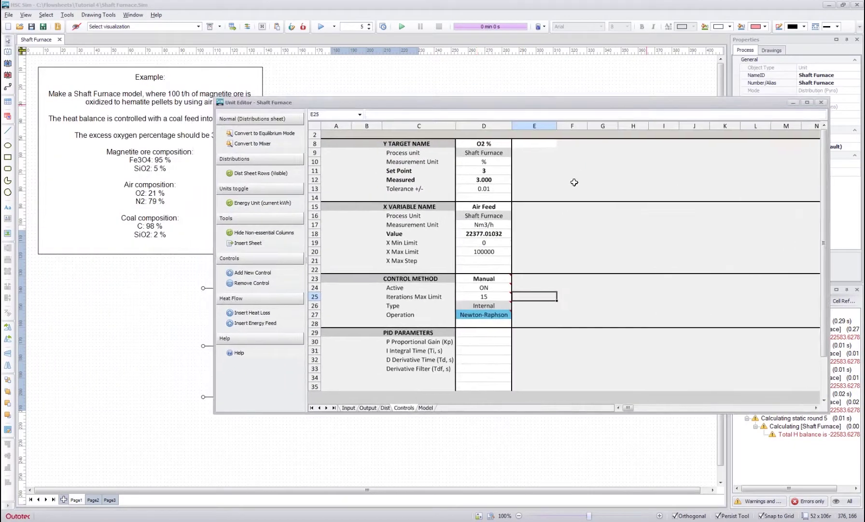
left_click(483, 234)
left_click(487, 172)
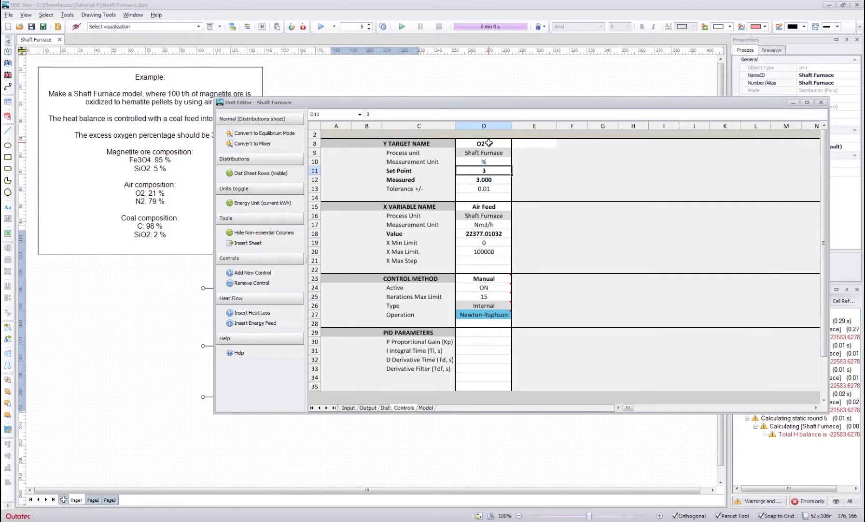
left_click(483, 180)
Confirm on the Output sheet that the process gas O2(g) share is 3.00.
left_click(367, 407)
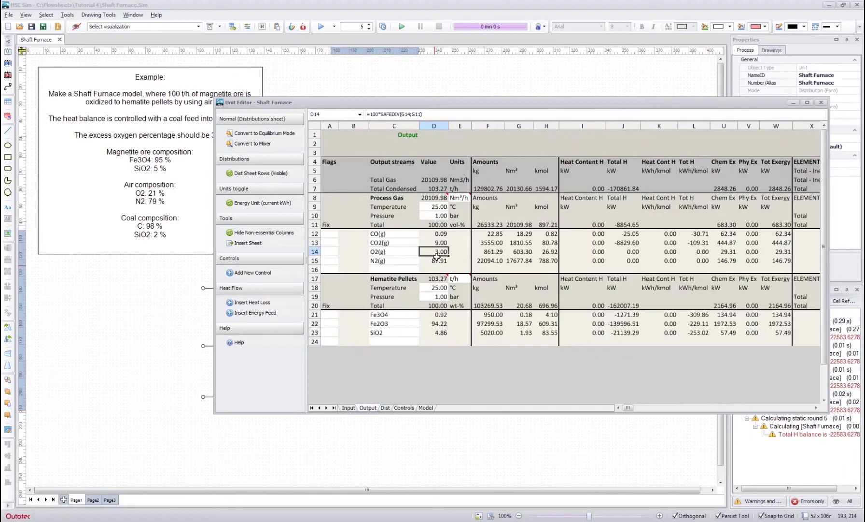
left_click(380, 252, "shift")
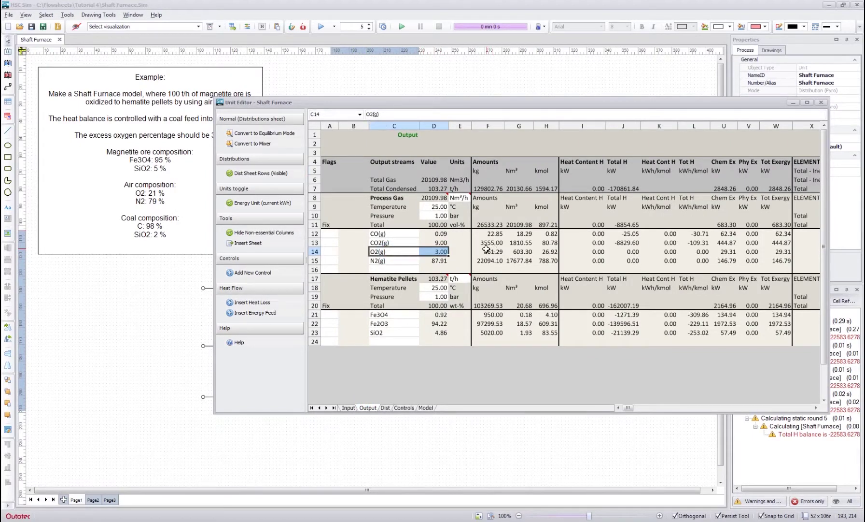
left_click(404, 407)
left_click(529, 228)
left_click(573, 161)
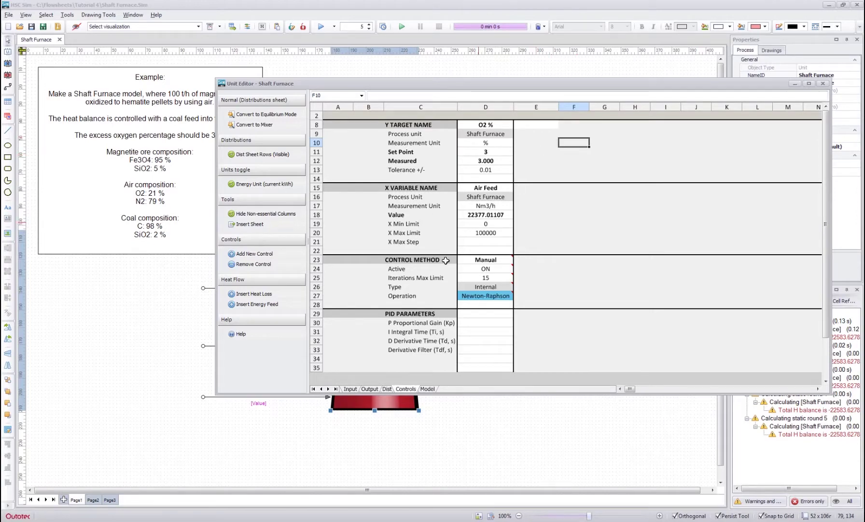
Set the Process Gas (D9) and Hematite Pellets (D18) temperatures to 900 °C.
left_click(370, 388)
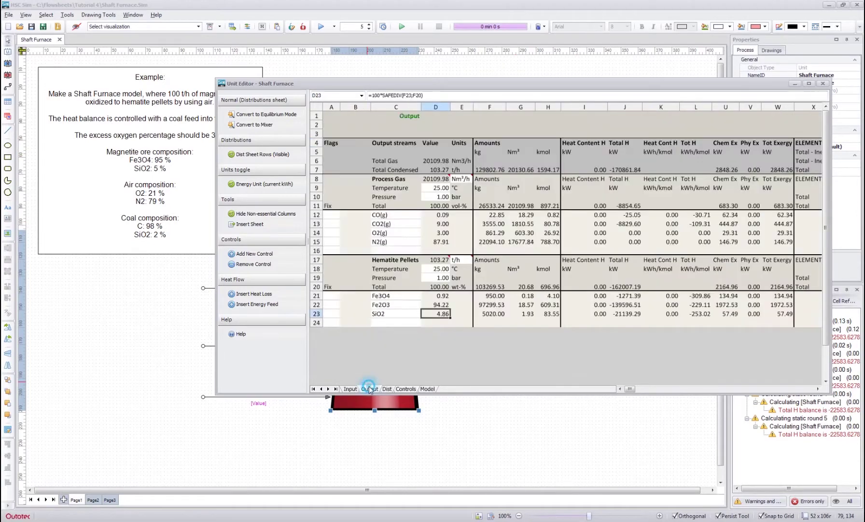
left_click(439, 188)
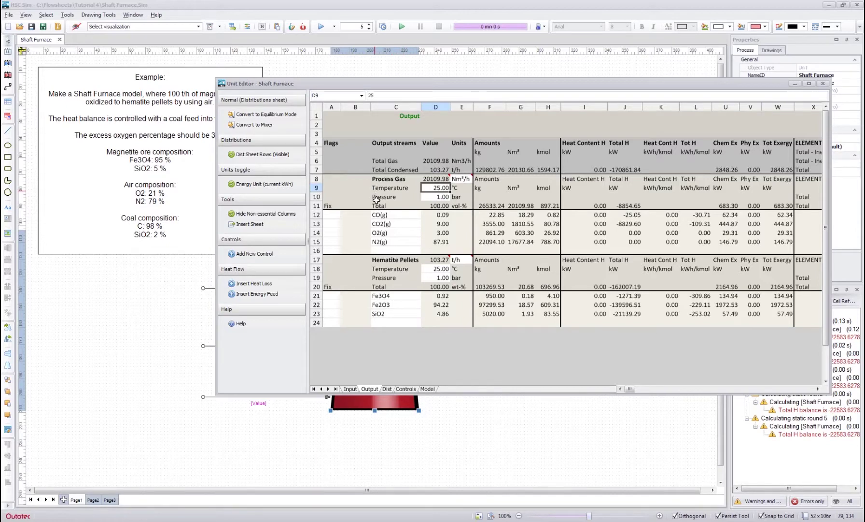
left_click(437, 269)
left_click(448, 188)
type("900")
key("Return")
left_click(437, 269)
type("900")
key("Return")
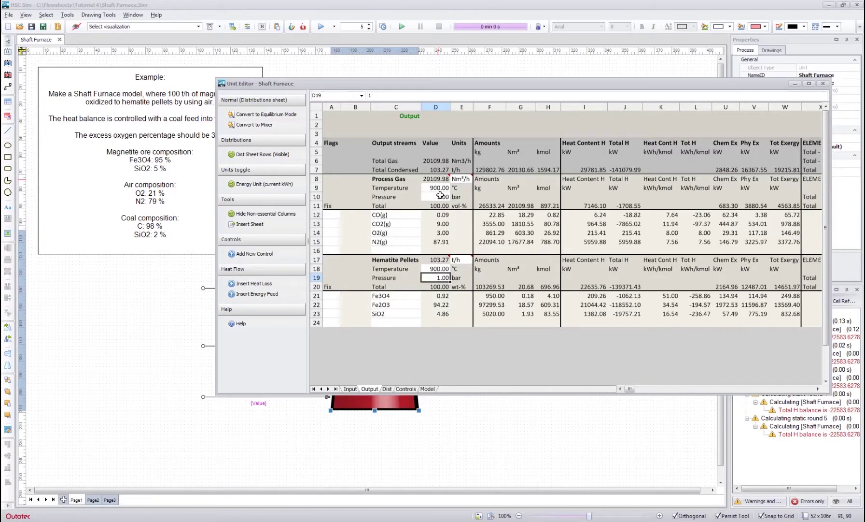
On the Controls sheet, name a second control 'Heat Balance' with unit kW.
left_click(406, 389)
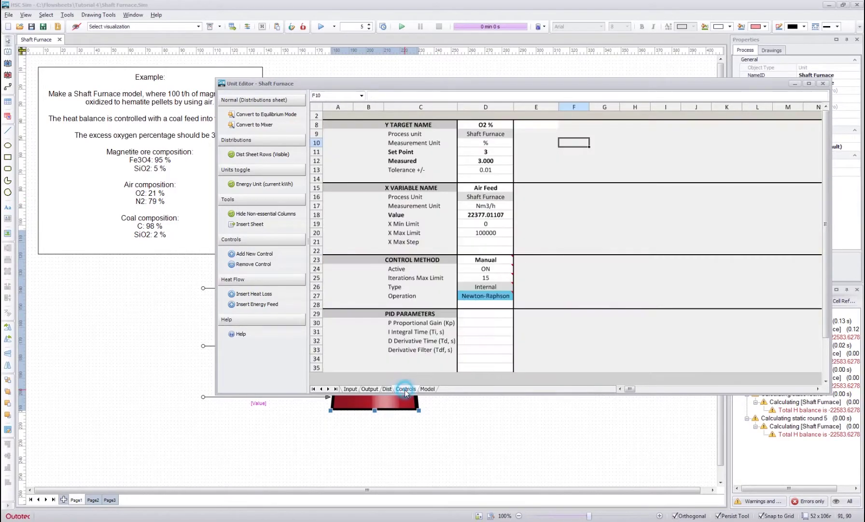
left_click(537, 125)
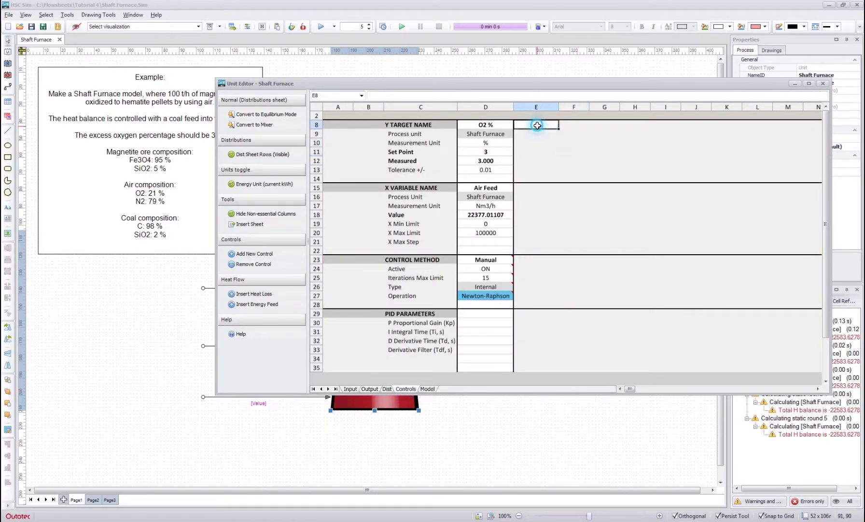
type("Heat Balance")
key("Return")
key("Down")
type("kW")
key("Return")
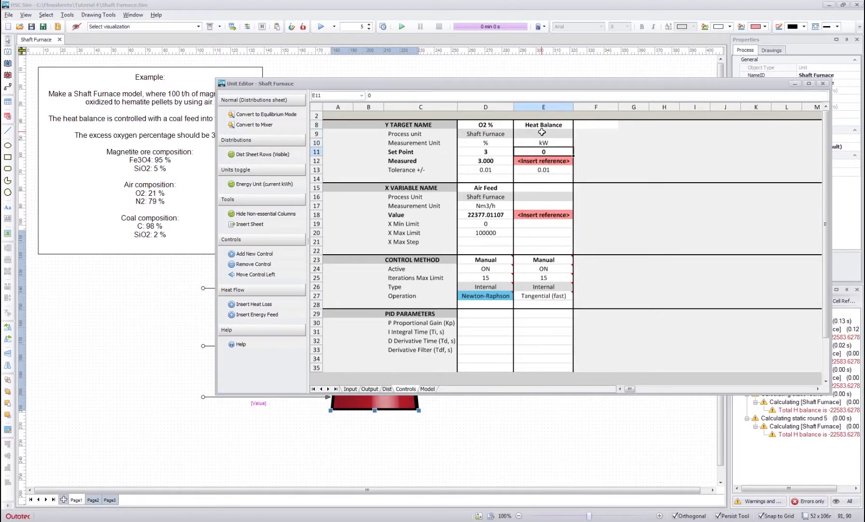
Link the Heat Balance measured value to the furnace's total H balance on Dist (7198.227).
left_click(543, 161)
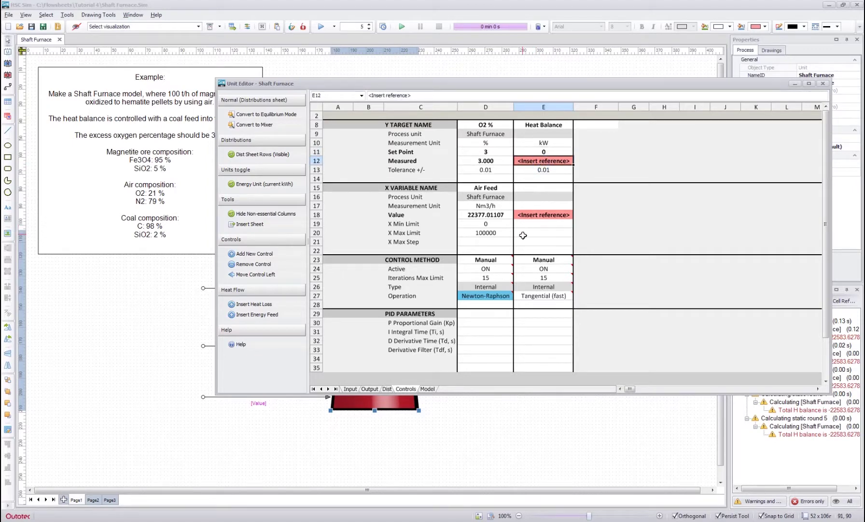
type("=")
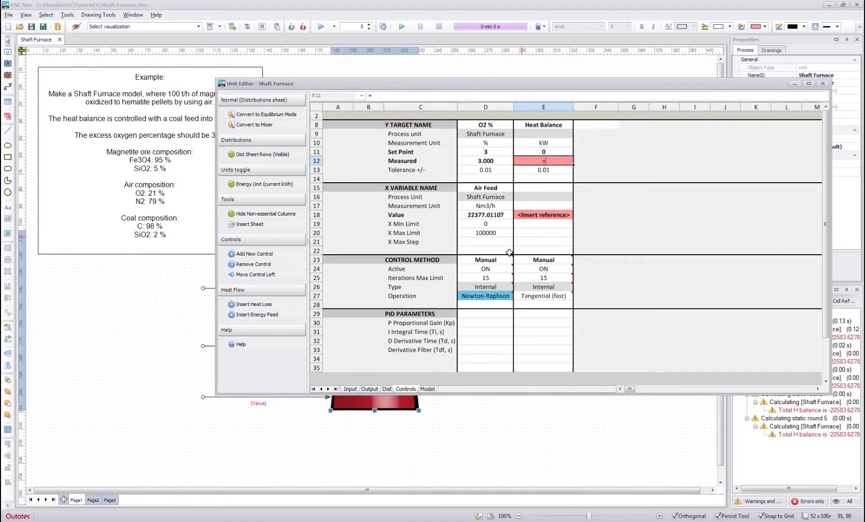
left_click(387, 388)
left_click(425, 143)
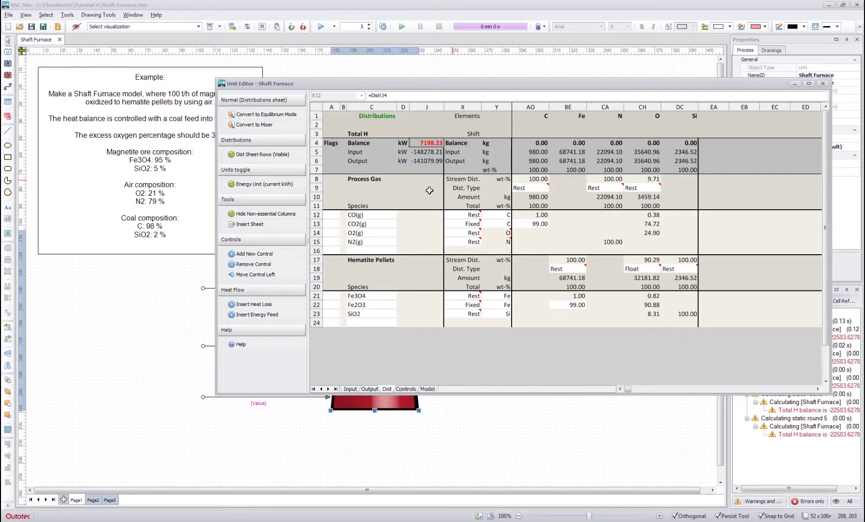
key("ctrl+Page_Down")
left_click(610, 187)
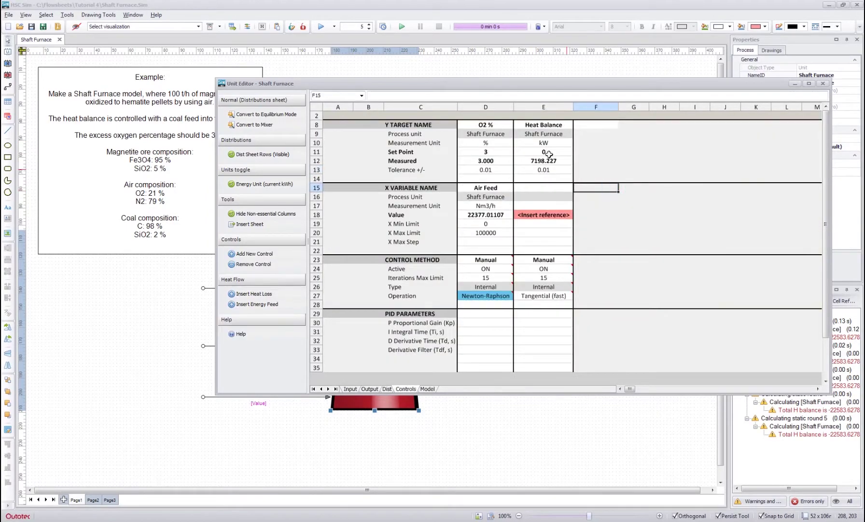
left_click(542, 190)
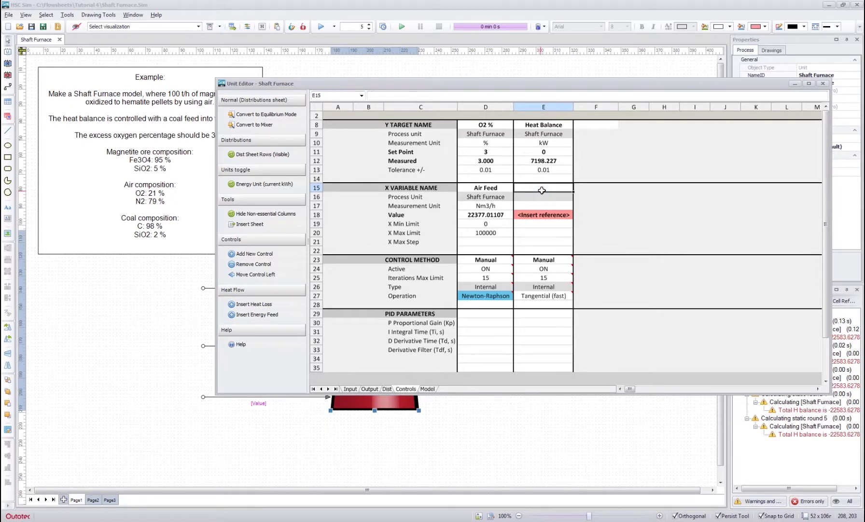
right_click(546, 190)
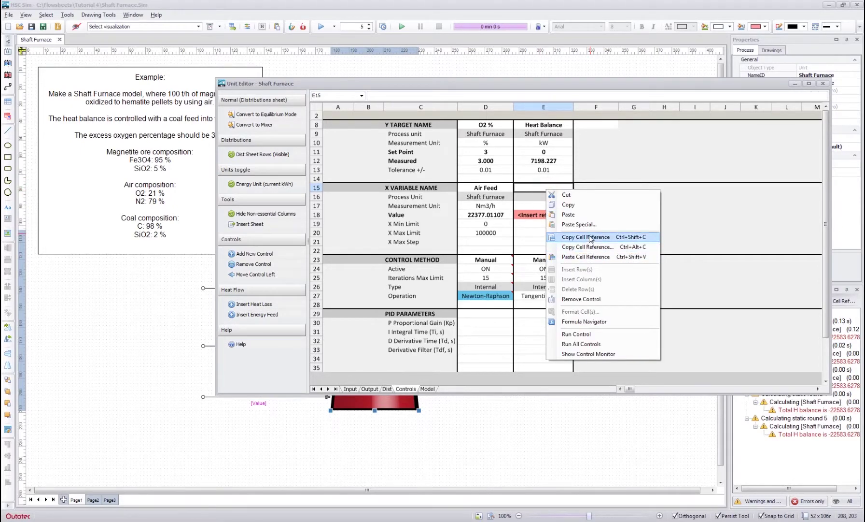
left_click(700, 188)
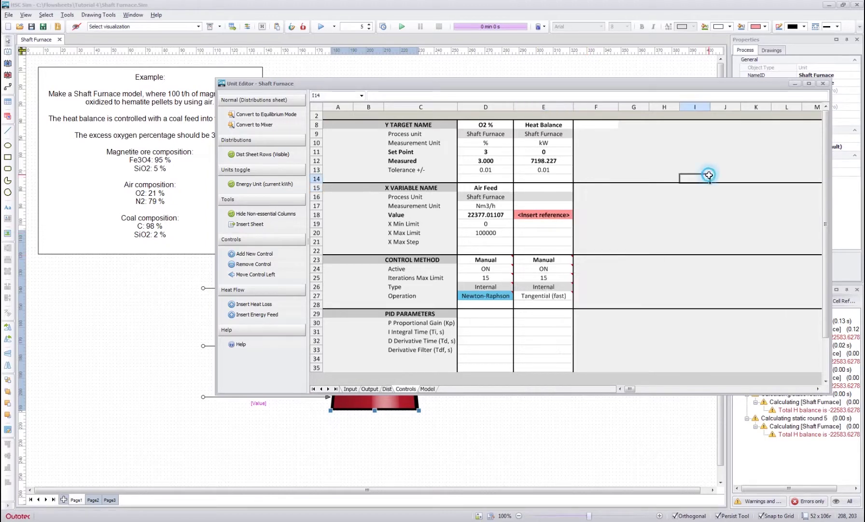
left_click(555, 187)
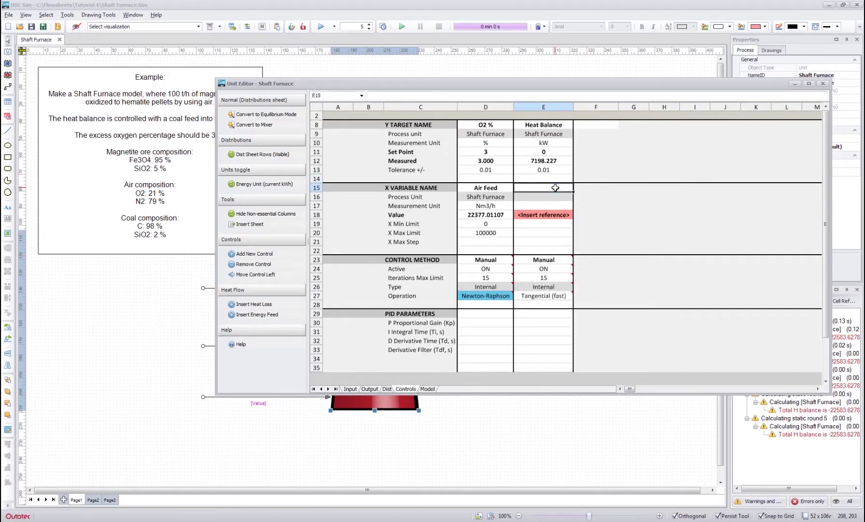
Set the control variable to Coal Feed in t/h, linked to the Input sheet's coal amount.
type("Coal Feed")
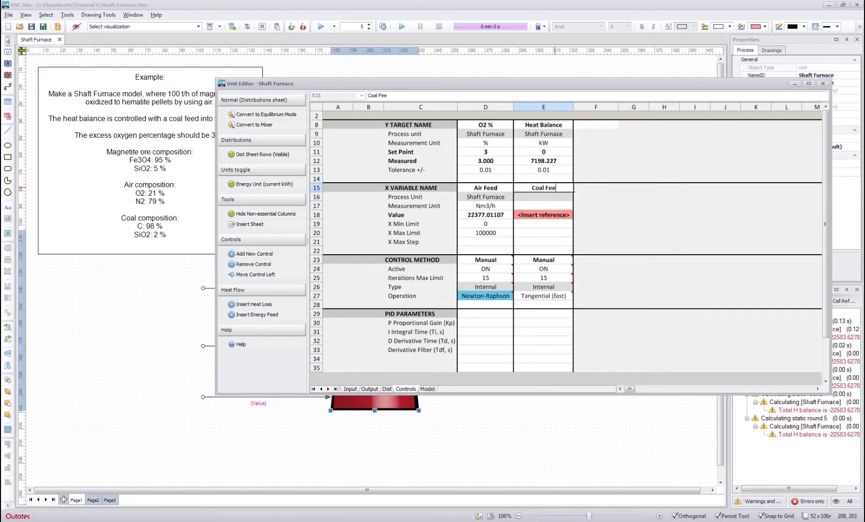
key("Return")
key("Return")
type("t")
key("Return")
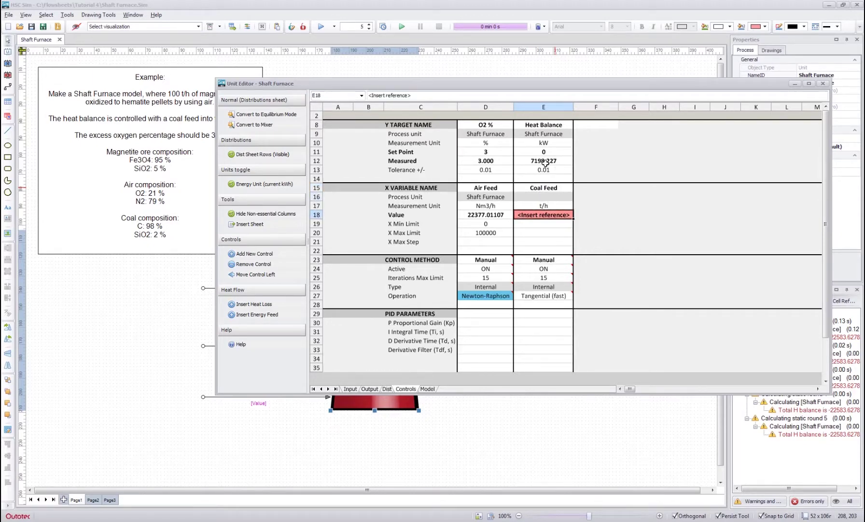
type("=")
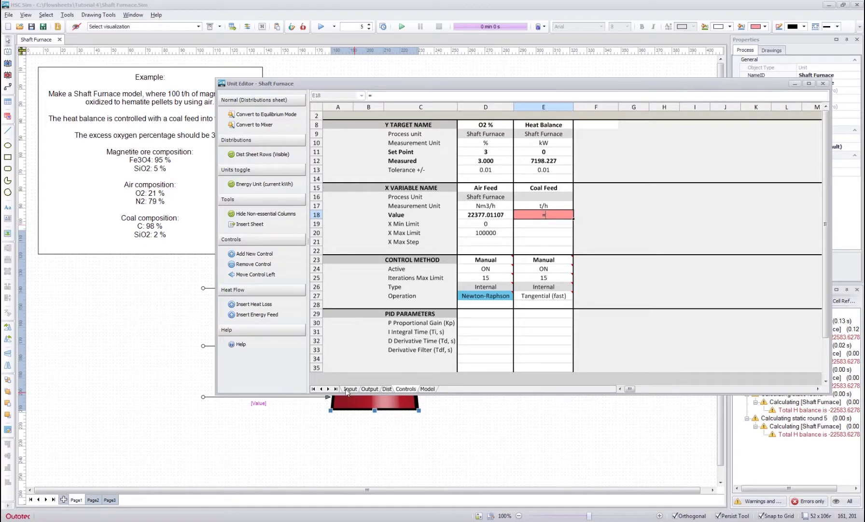
left_click(350, 389)
left_click(435, 304)
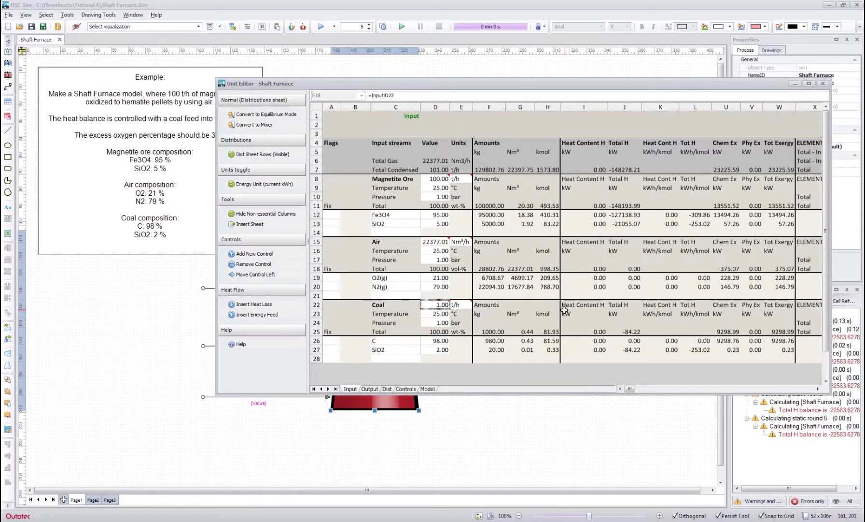
key("Return")
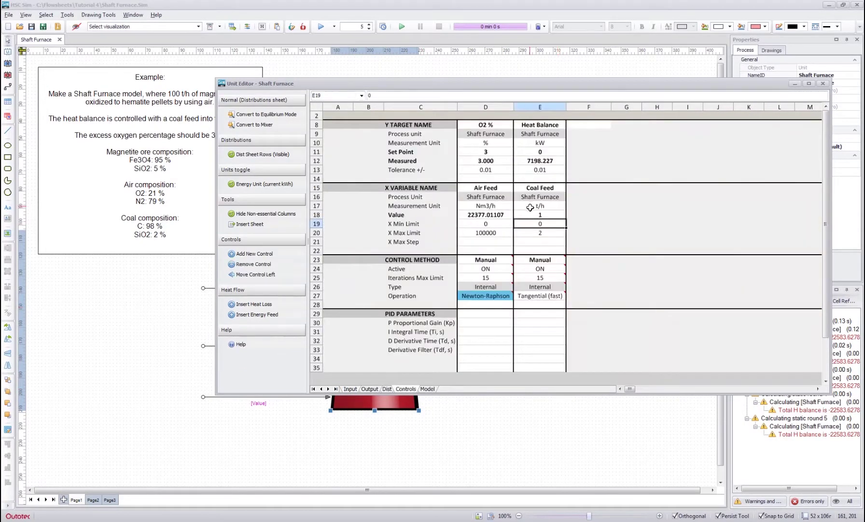
Limit Coal Feed to a maximum of 50 and solve with Newton-Raphson.
left_click(541, 232)
type("50")
key("Return")
left_click(555, 295)
left_click(570, 296)
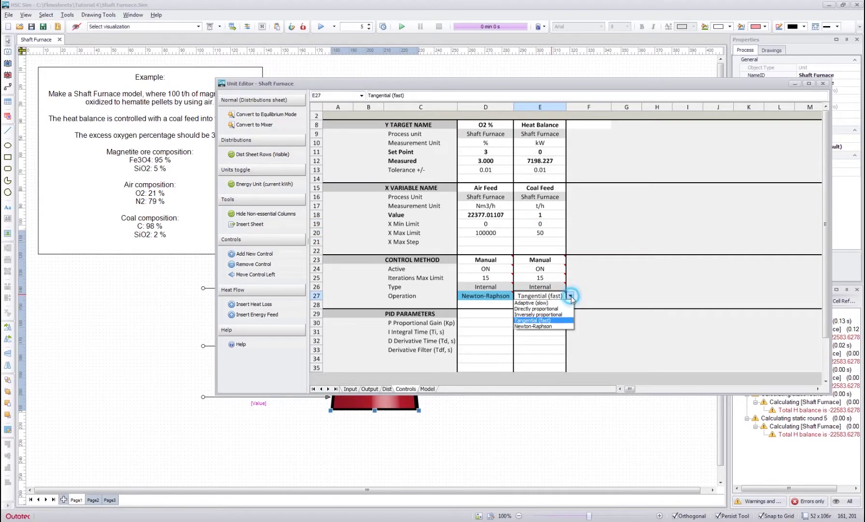
left_click(547, 325)
Review the O2 % and heat balance tolerances (0.01).
left_click(604, 245)
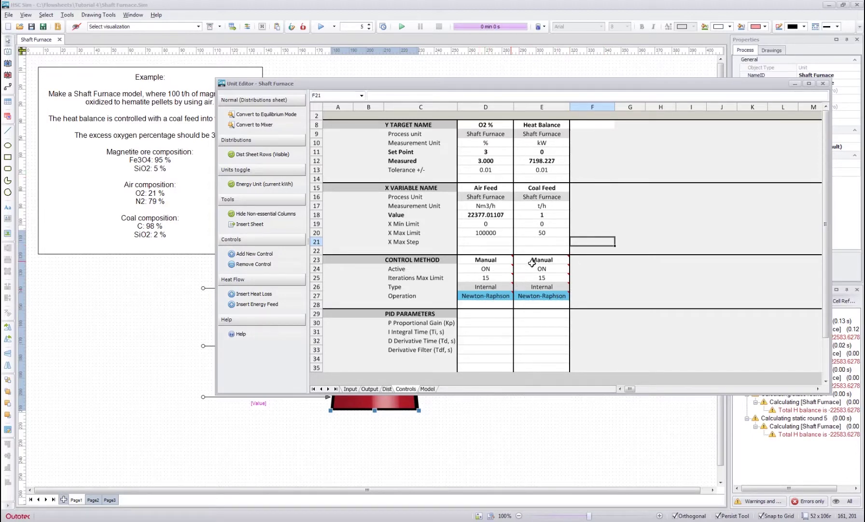
left_click(604, 189)
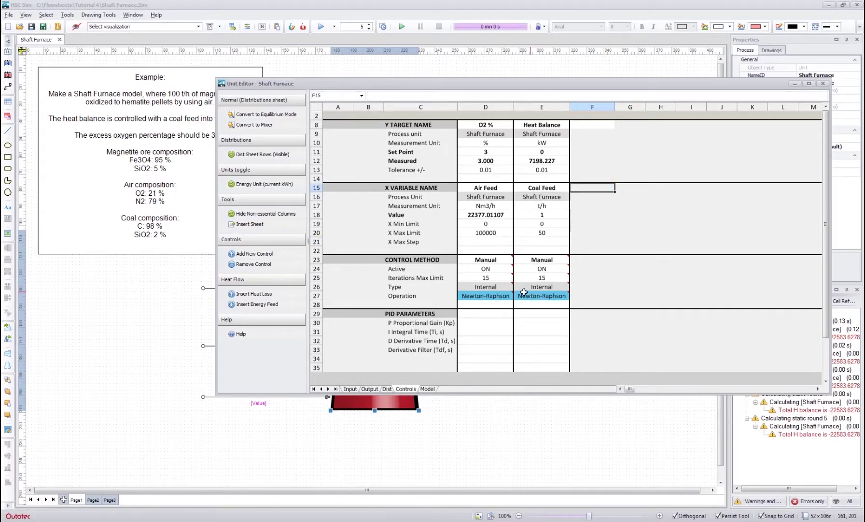
left_click(485, 170)
left_click(539, 169)
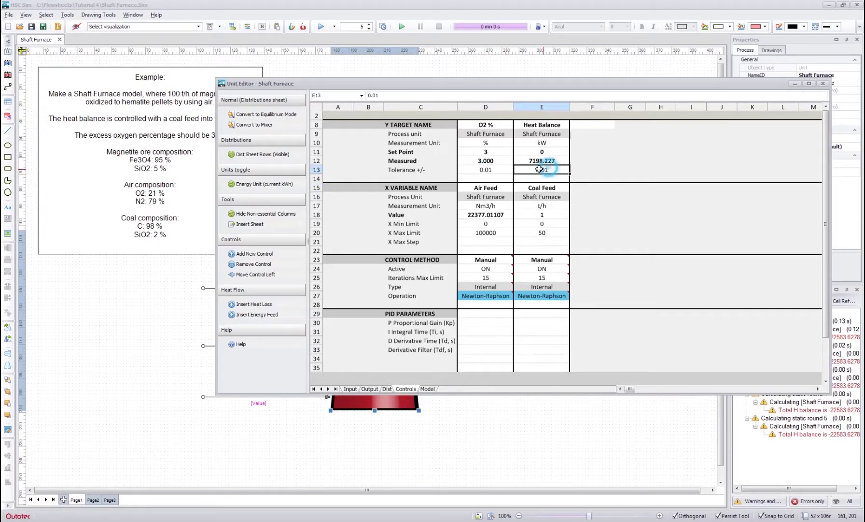
left_click(606, 160)
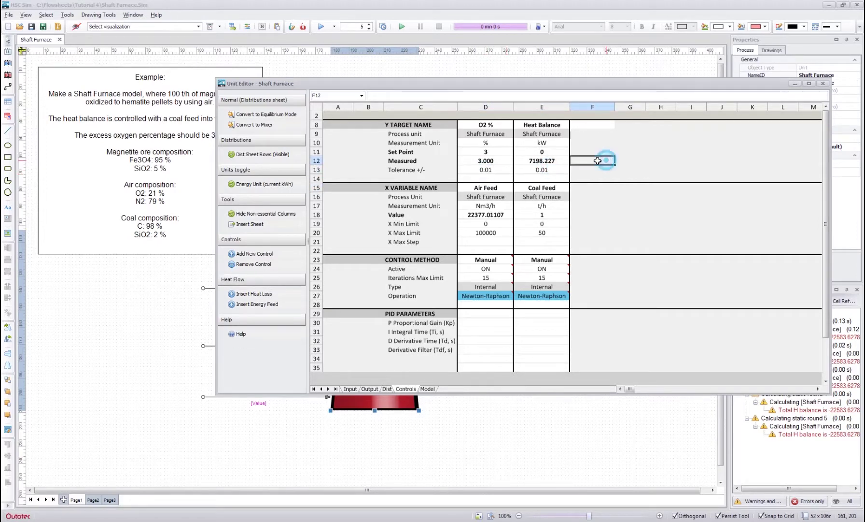
Run the flowsheet with both controls and review the Dist balances and Output O2(g) percentage.
left_click(321, 27)
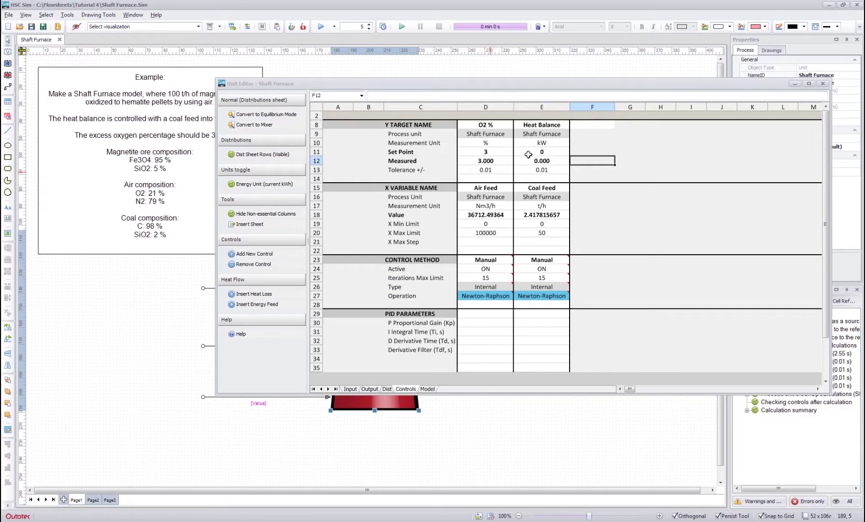
left_click_drag(560, 85, 455, 108)
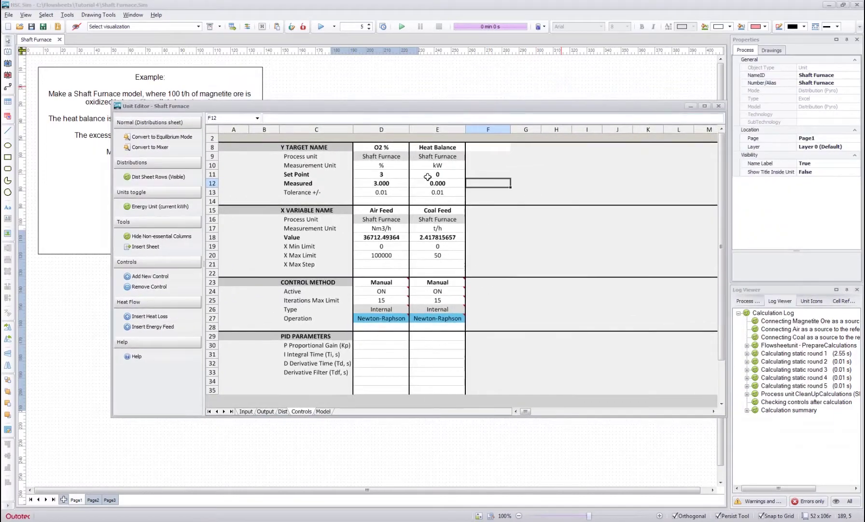
left_click(488, 229)
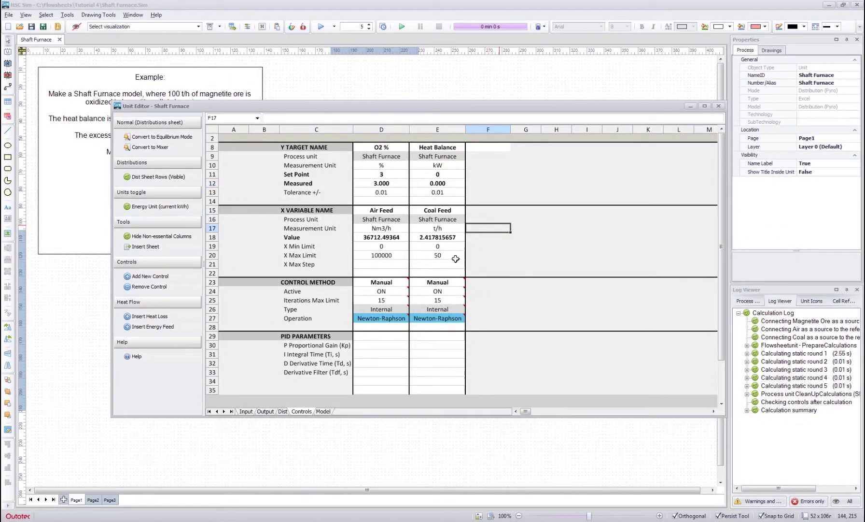
left_click(266, 412)
left_click(283, 411)
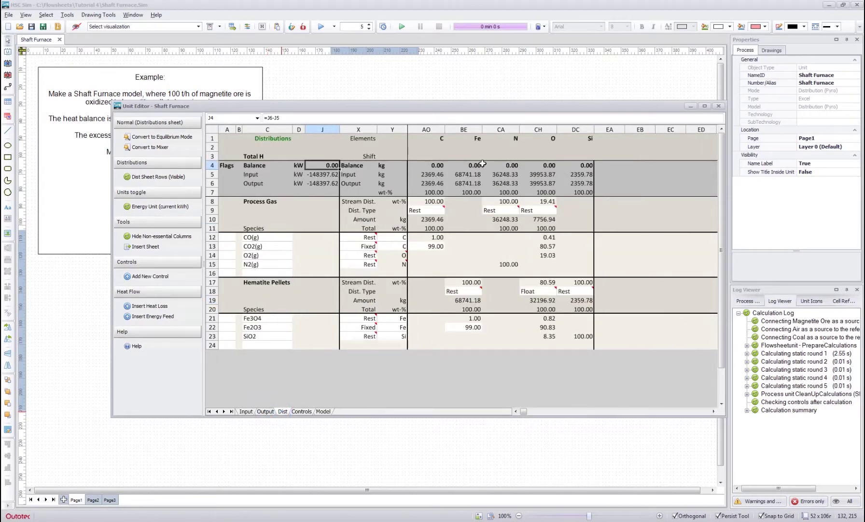
left_click(434, 166)
left_click_drag(433, 166, 582, 166)
left_click(322, 166)
left_click(263, 412)
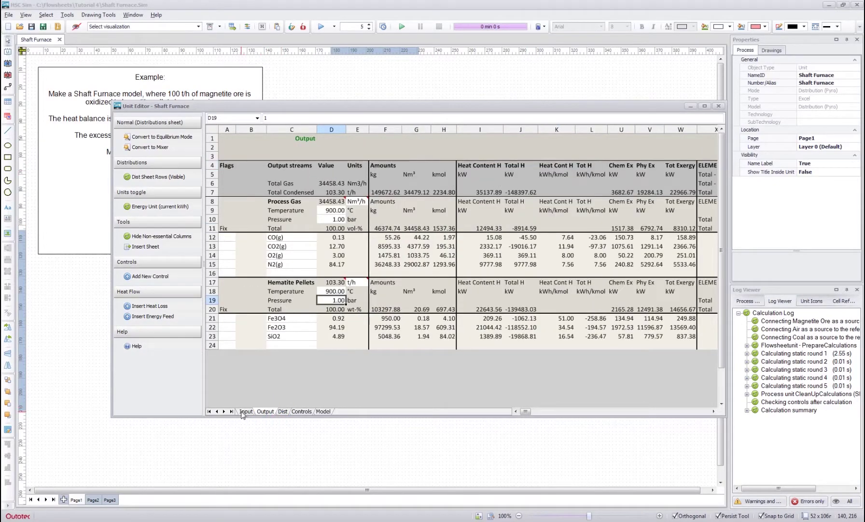
left_click(331, 254)
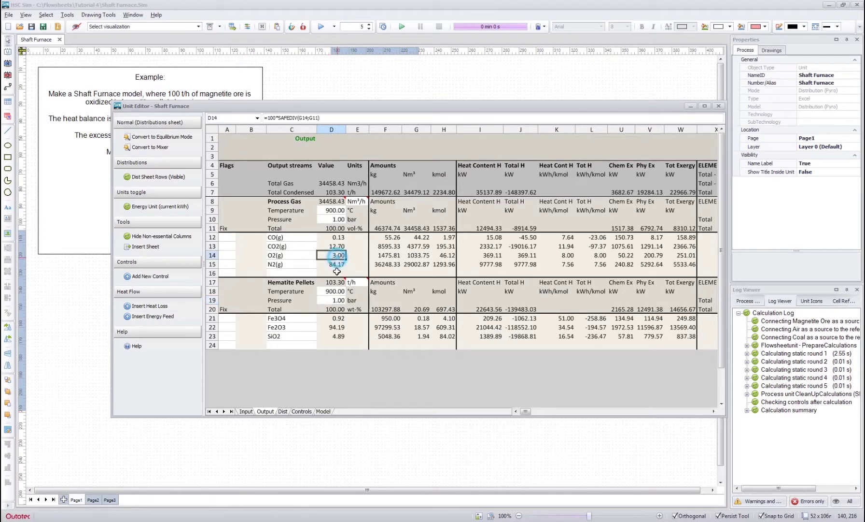
Check the Coal and Air feeds on the Input sheet, then set Magnetite Ore to 120 t/h.
left_click(246, 411)
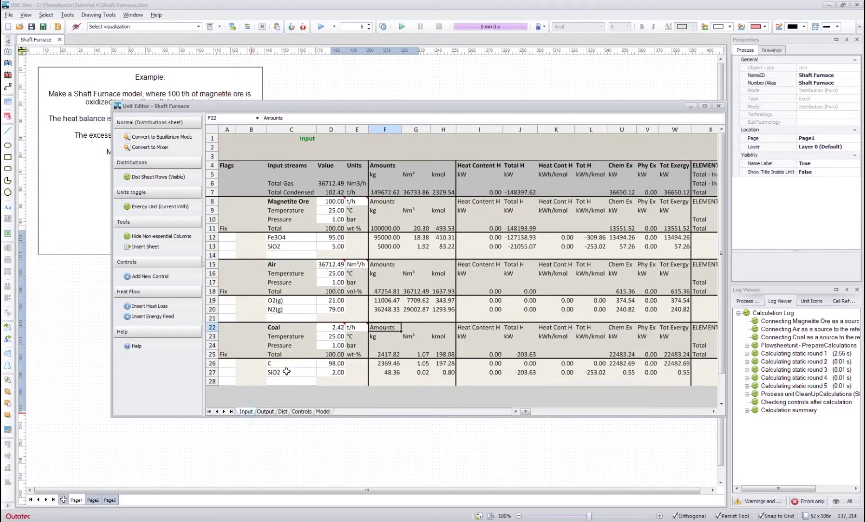
left_click(338, 326)
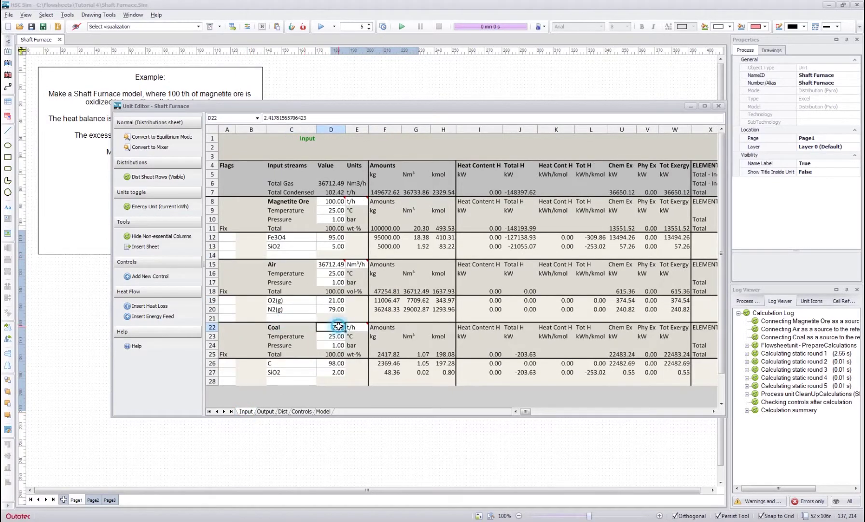
left_click(335, 264)
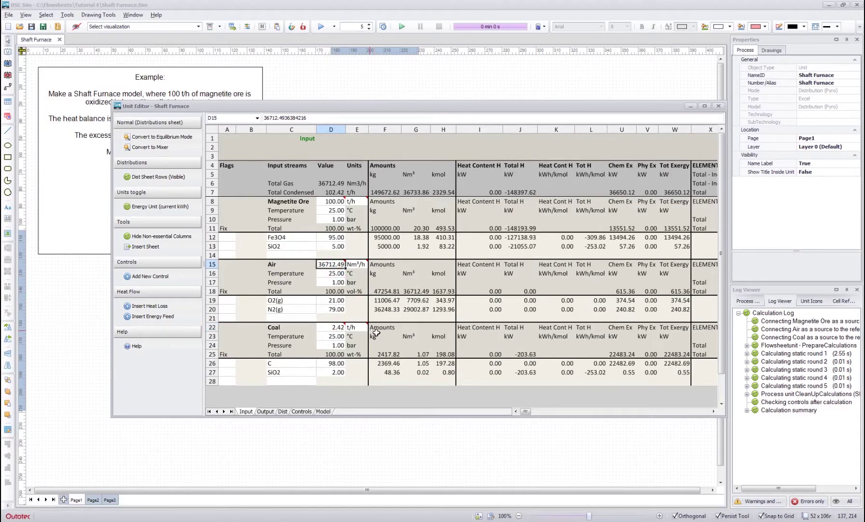
left_click(453, 284)
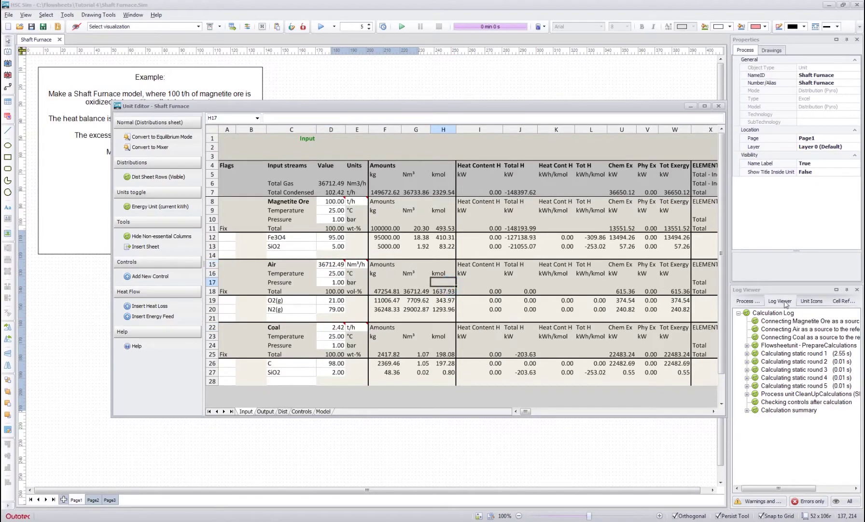
left_click(483, 219)
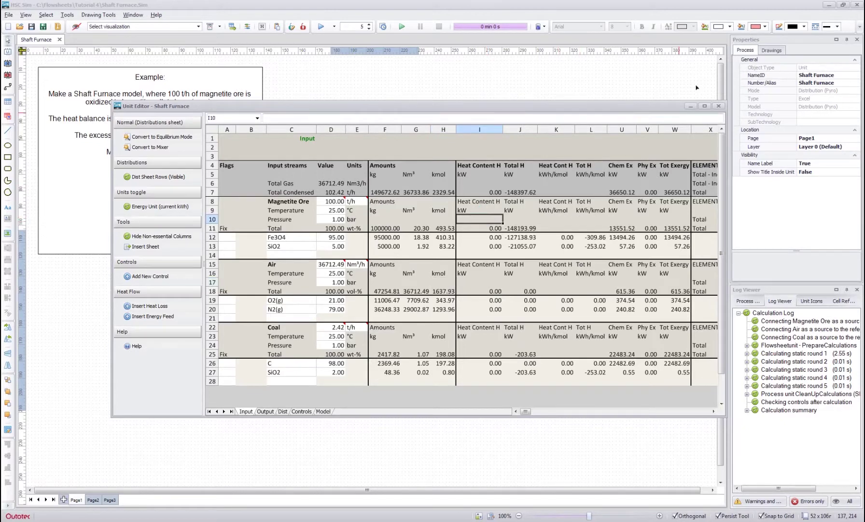
left_click(330, 199)
type("120")
key("Return")
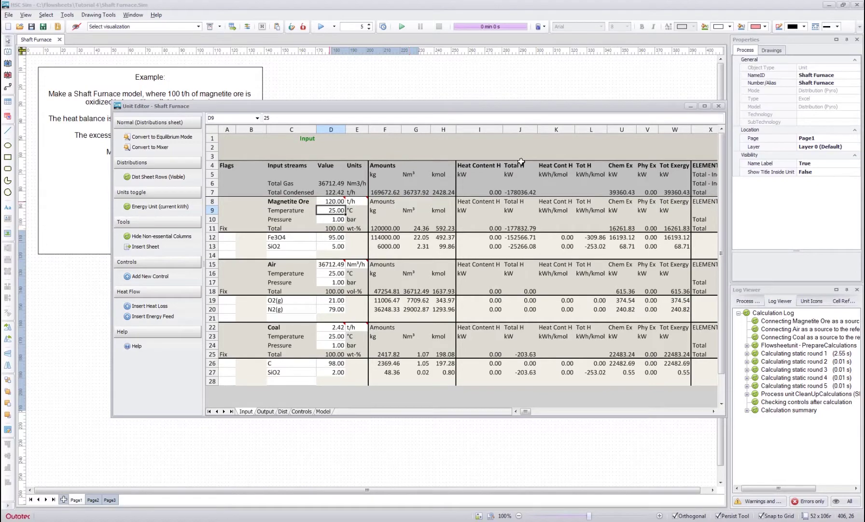
Rerun the flowsheet and visualize stream flows as Amount (kg/h), e.g. Magnetite Ore 120000.
left_click(718, 106)
left_click(322, 27)
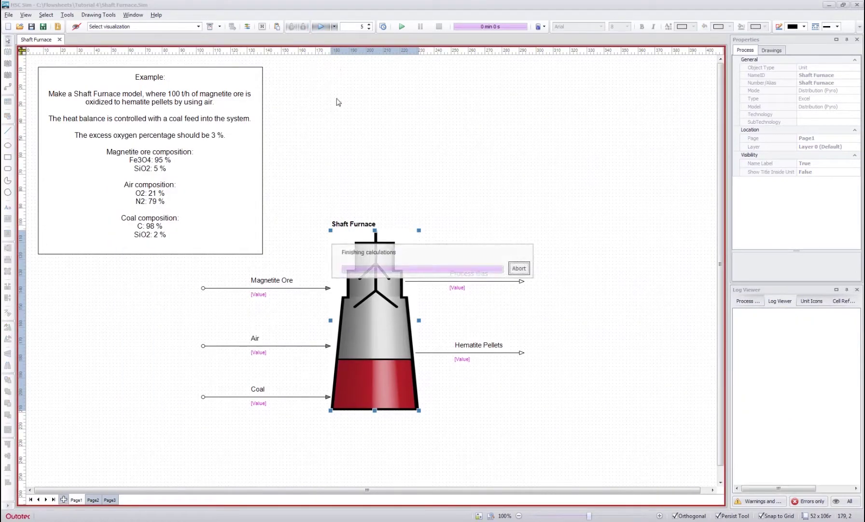
left_click(483, 175)
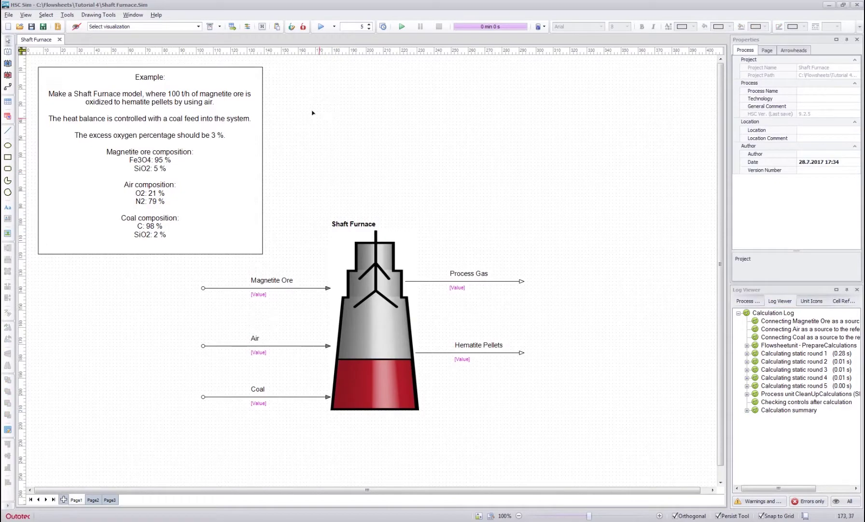
left_click(76, 27)
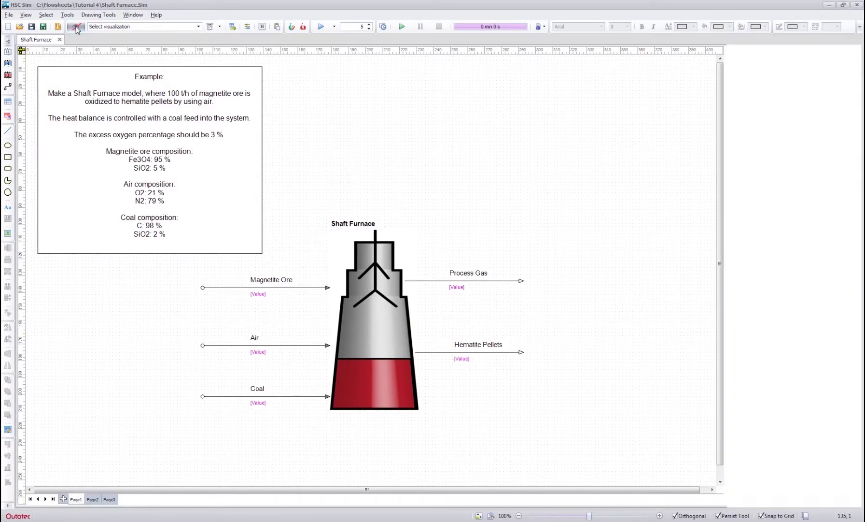
left_click(196, 27)
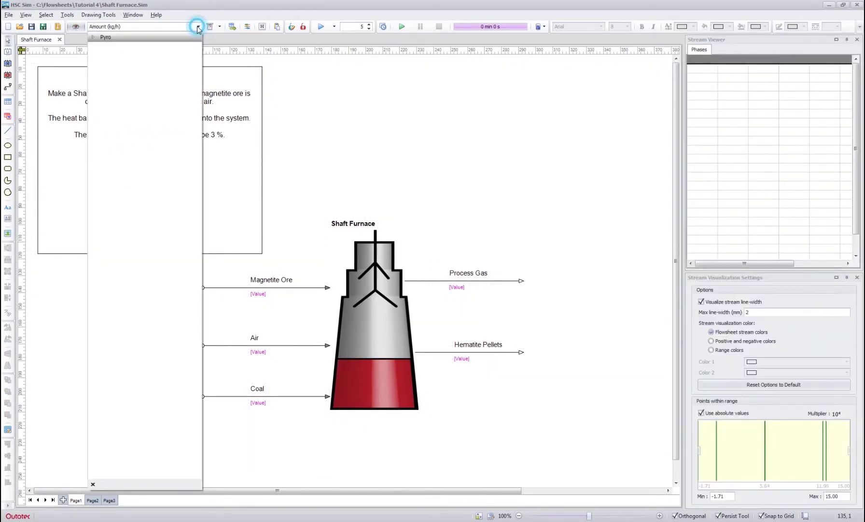
left_click(119, 46)
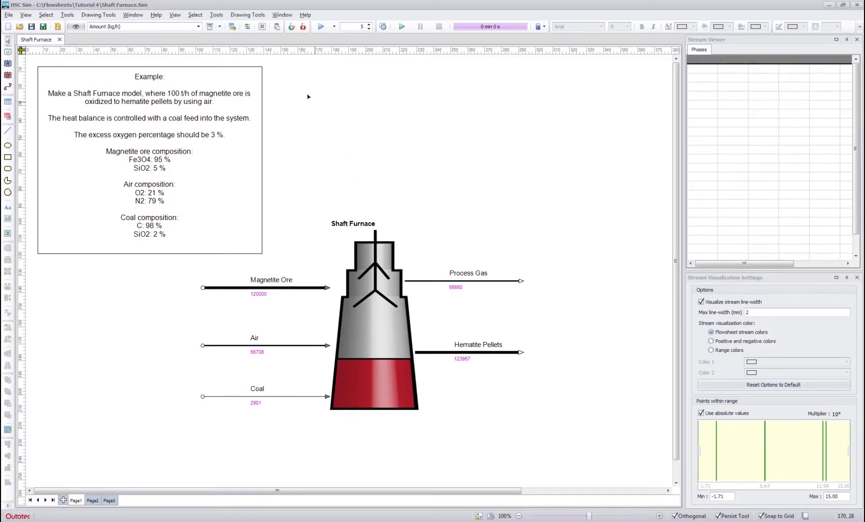
Assign a two-row stream table of Amount (kg/h) and Temperature (°C) to all five streams.
left_click(232, 27)
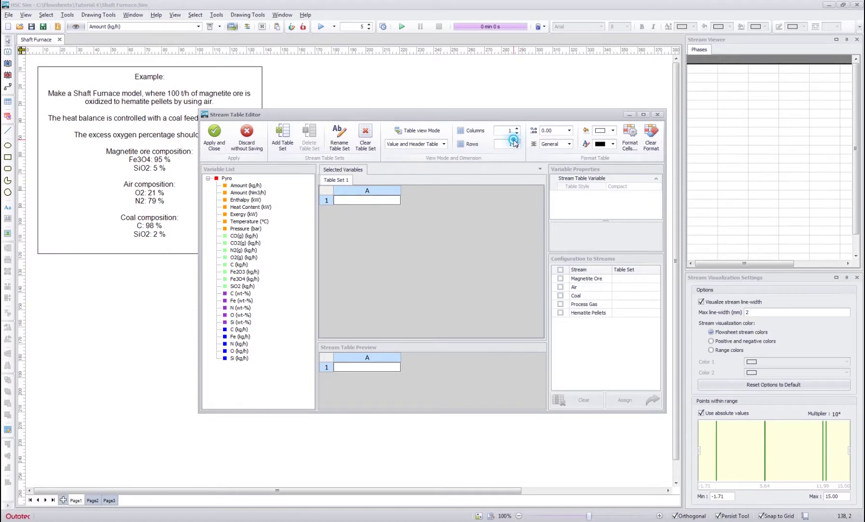
left_click(517, 141)
double_click(247, 185)
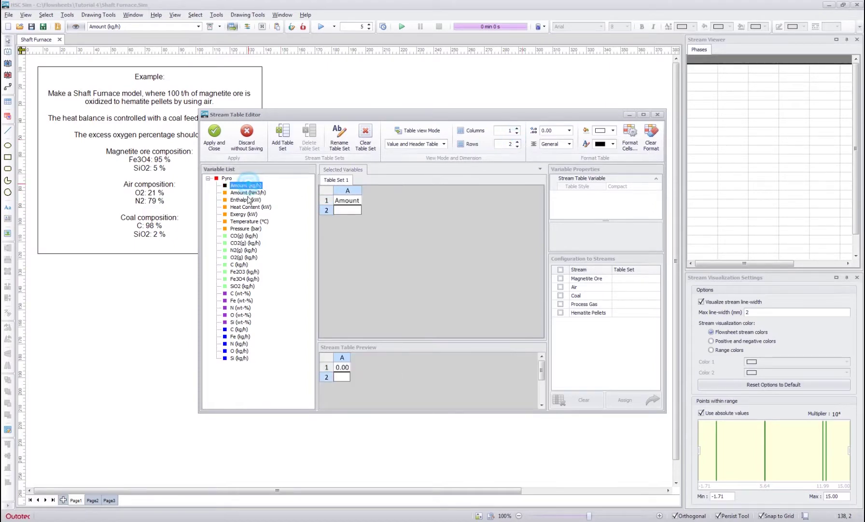
double_click(251, 221)
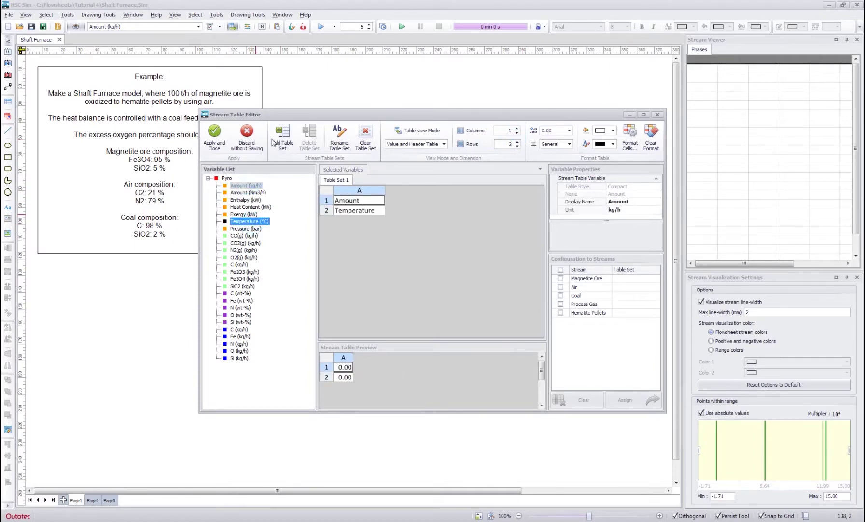
left_click(560, 270)
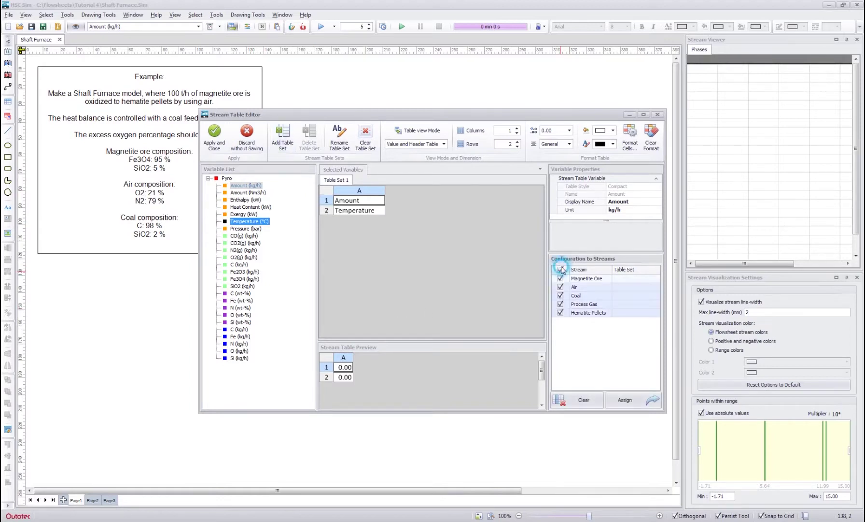
left_click(625, 399)
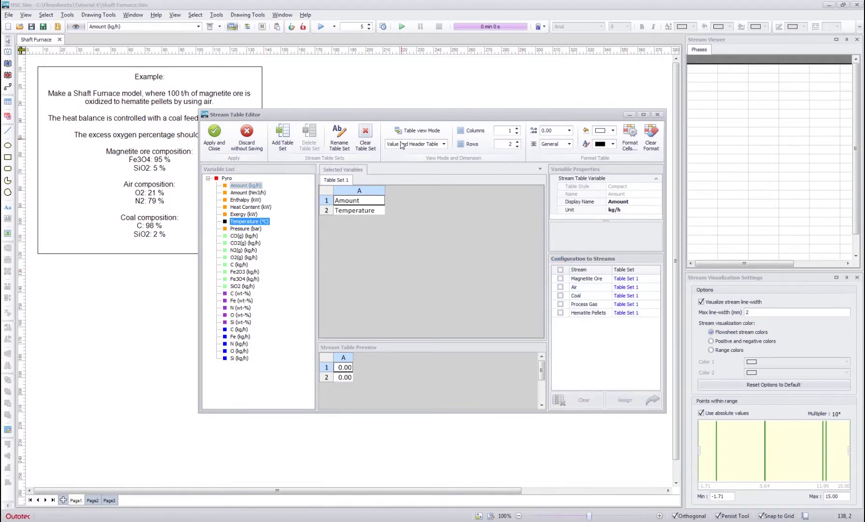
left_click(209, 145)
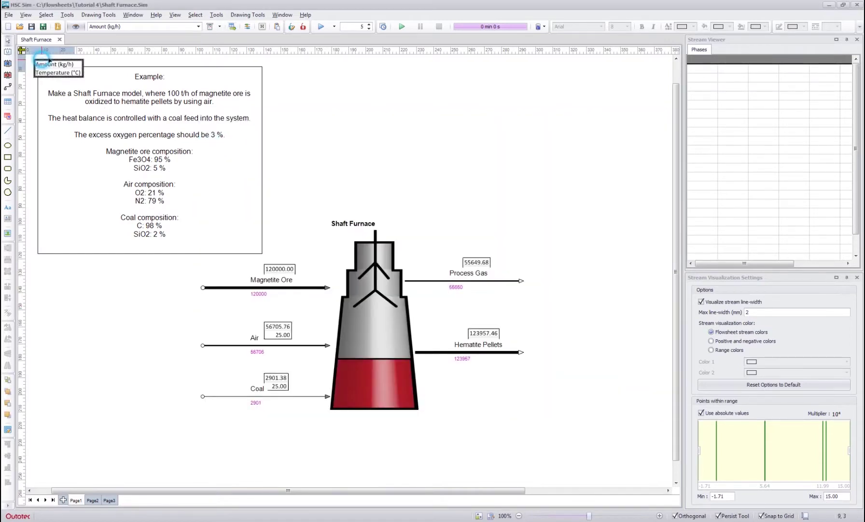
Place the legend above the furnace and each of the five stream tables above its stream.
left_click_drag(48, 65, 325, 184)
left_click_drag(268, 261, 269, 250)
left_click_drag(272, 328, 259, 321)
left_click_drag(271, 373, 283, 375)
left_click_drag(470, 326, 459, 317)
left_click(471, 257)
left_click_drag(459, 245, 459, 247)
left_click(481, 185)
Fine-tune the legend position and turn off the stream flow visualization.
left_click_drag(327, 183, 357, 190)
left_click(356, 123)
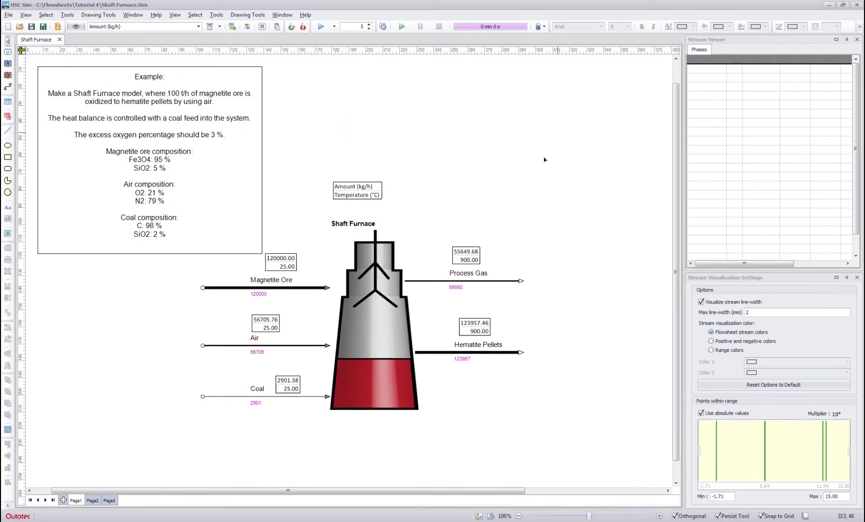
left_click(77, 27)
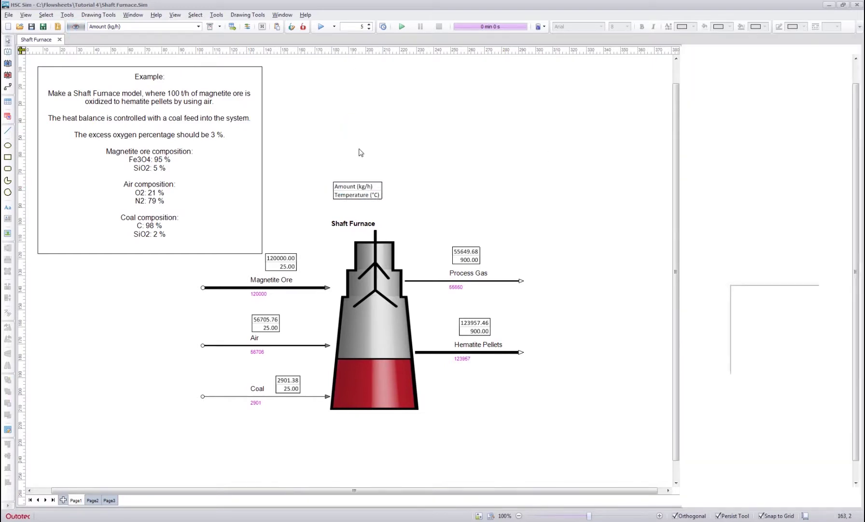